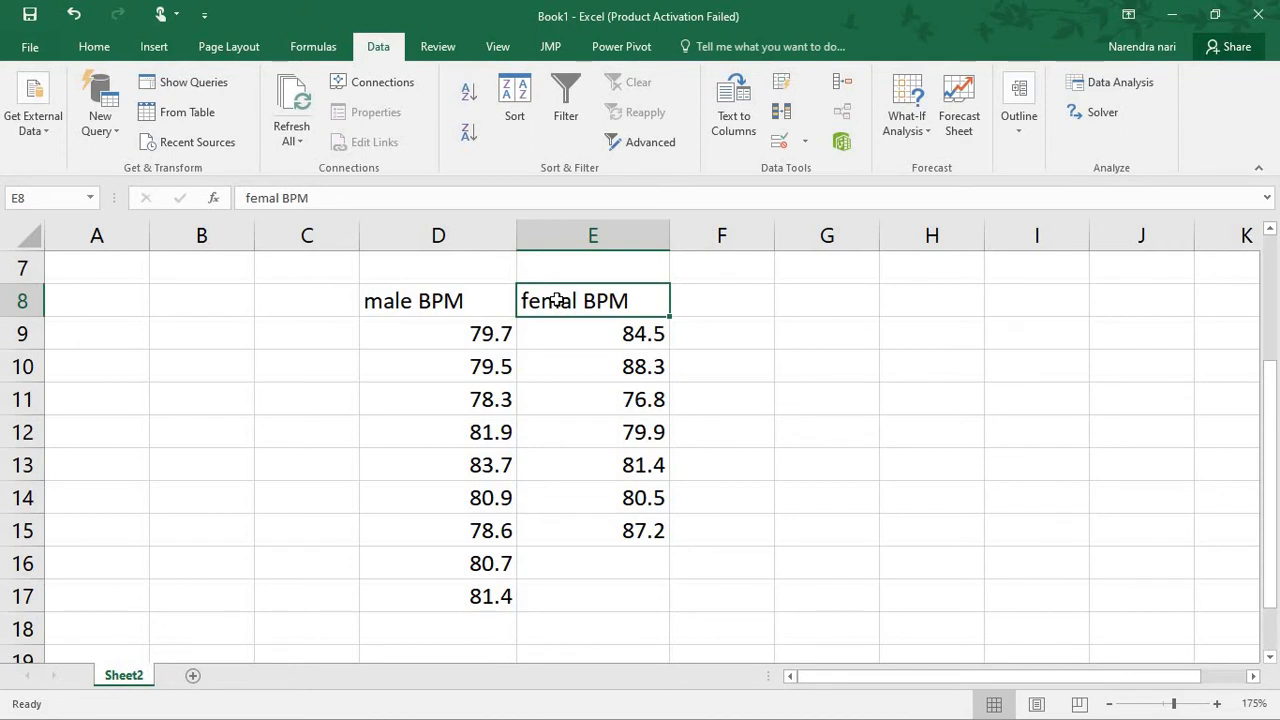
Start a T.TEST formula in H13 with male BPM range D9:D17 and female BPM range E9:E15 as the arrays
click(893, 458)
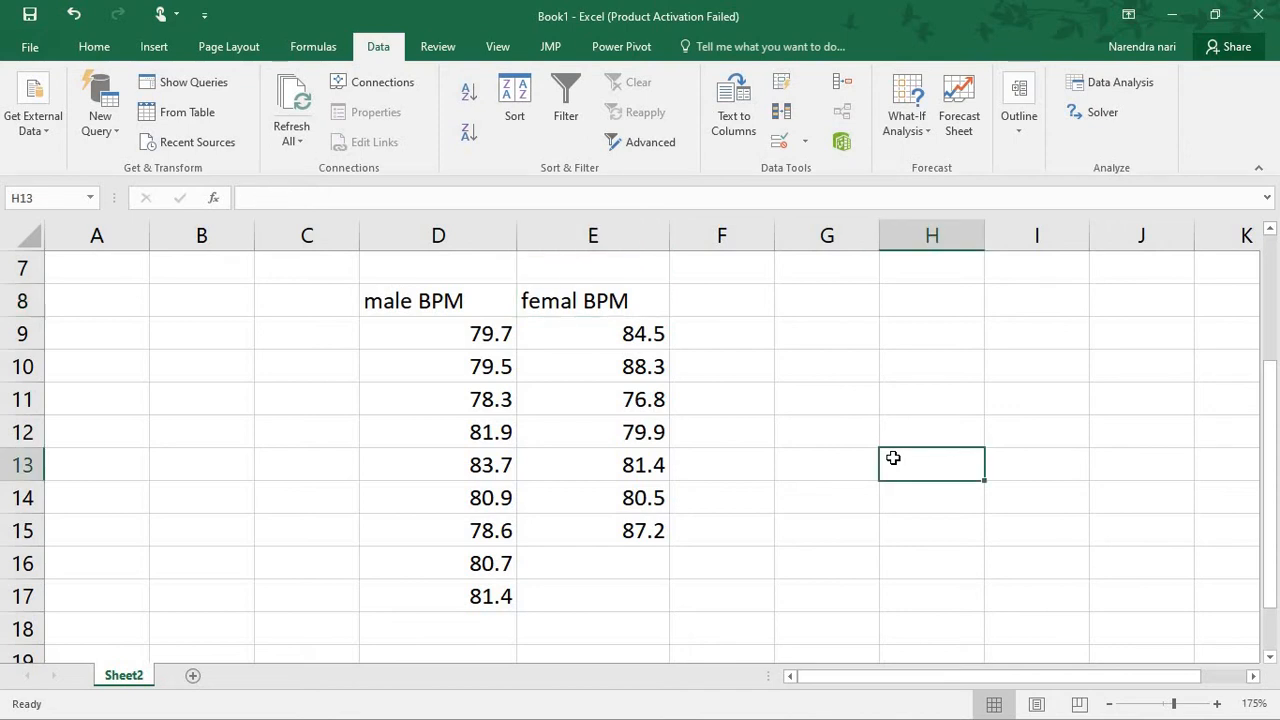
text(=t.te)
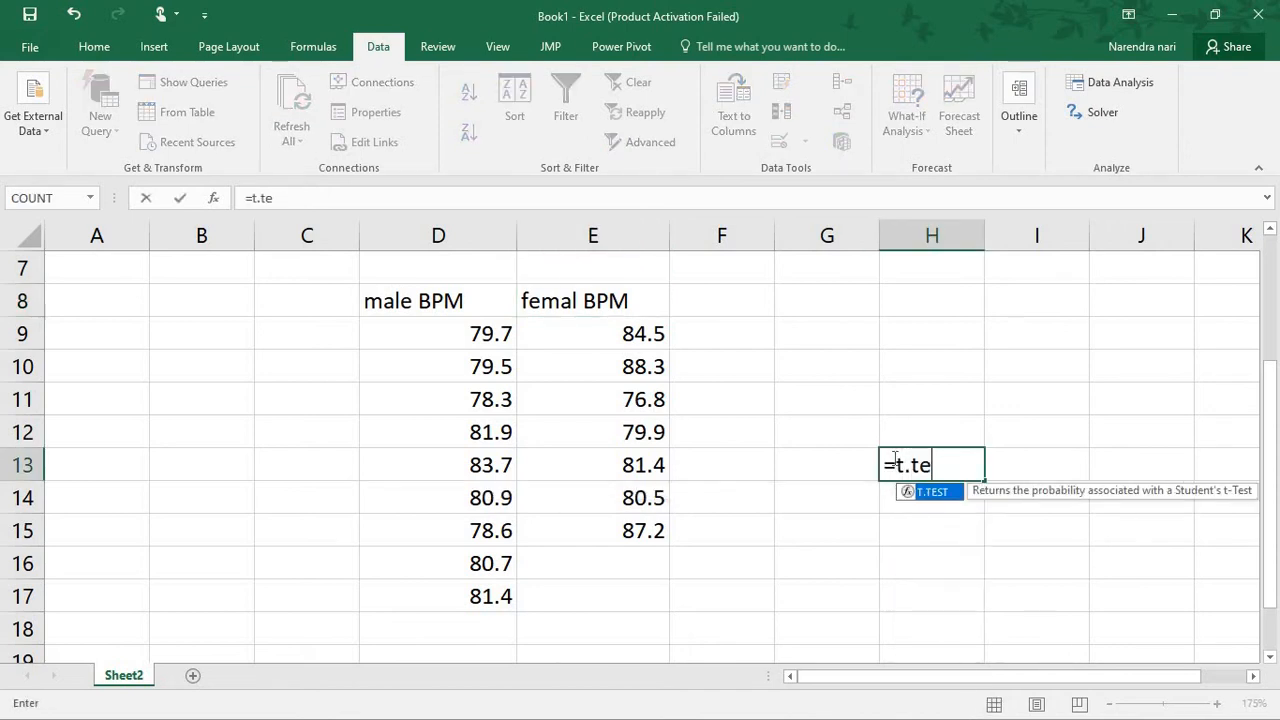
text(st()
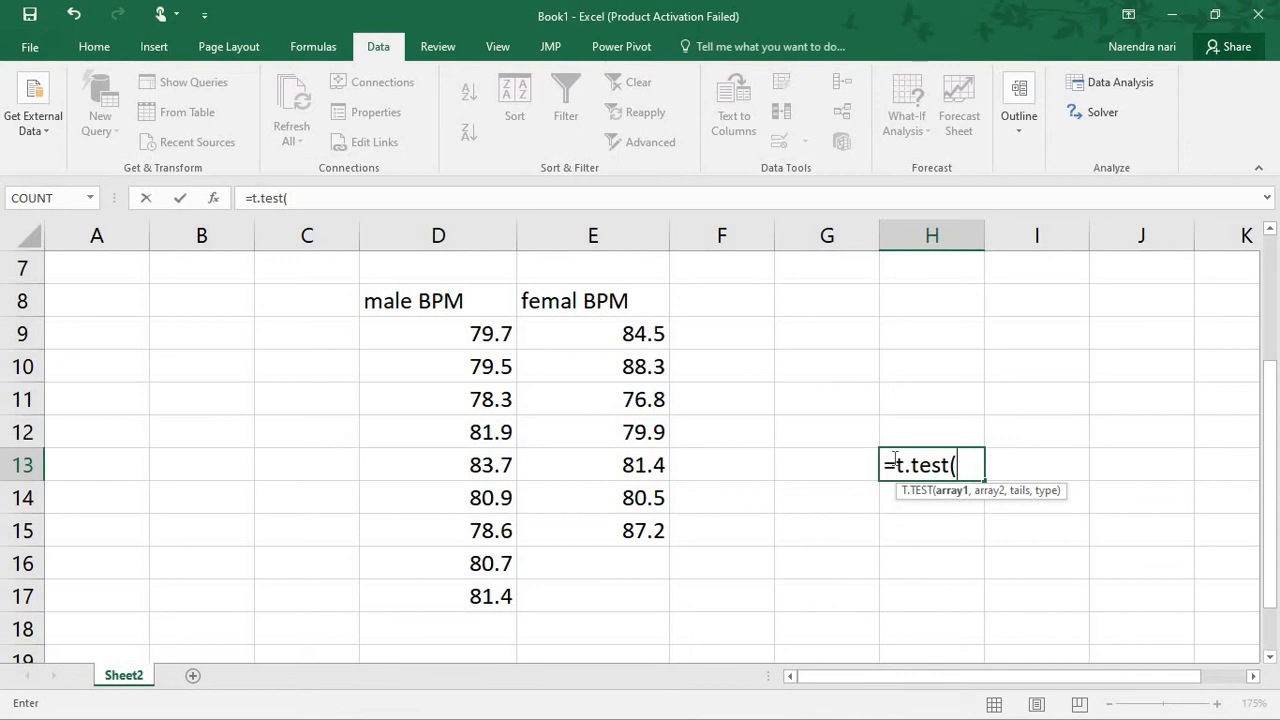
click(447, 329)
drag(447, 329, 491, 600)
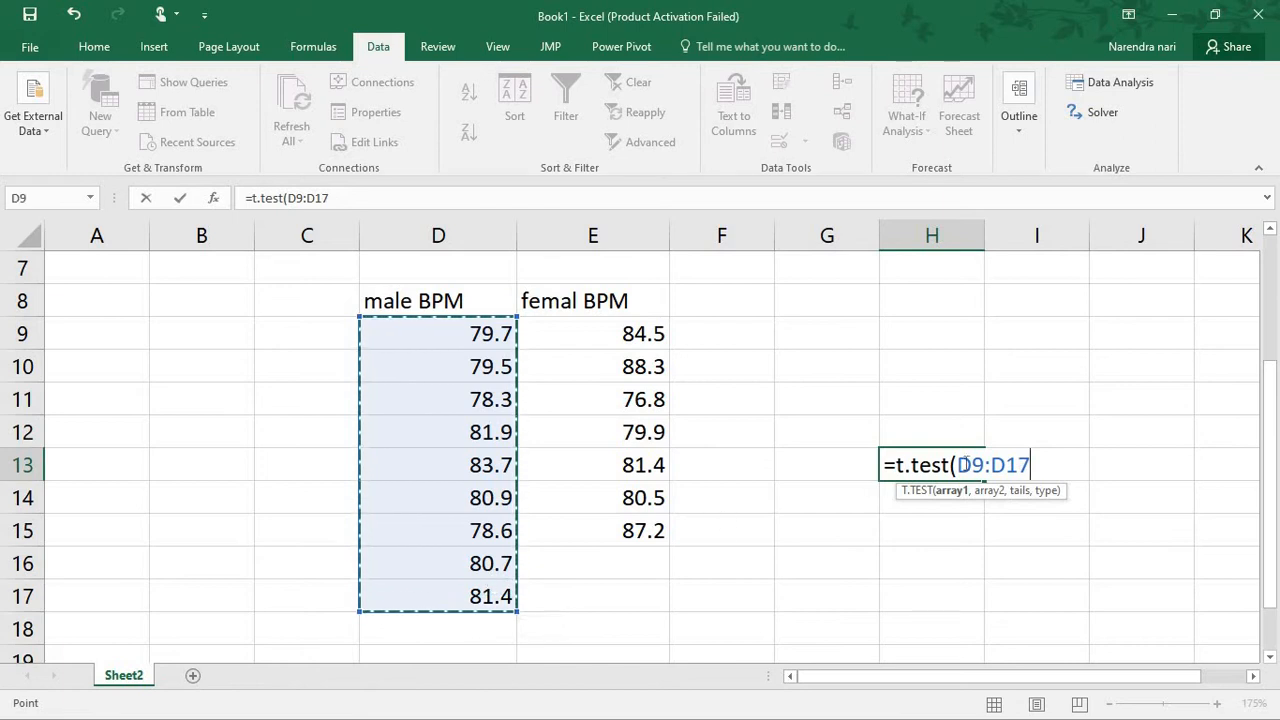
text(,)
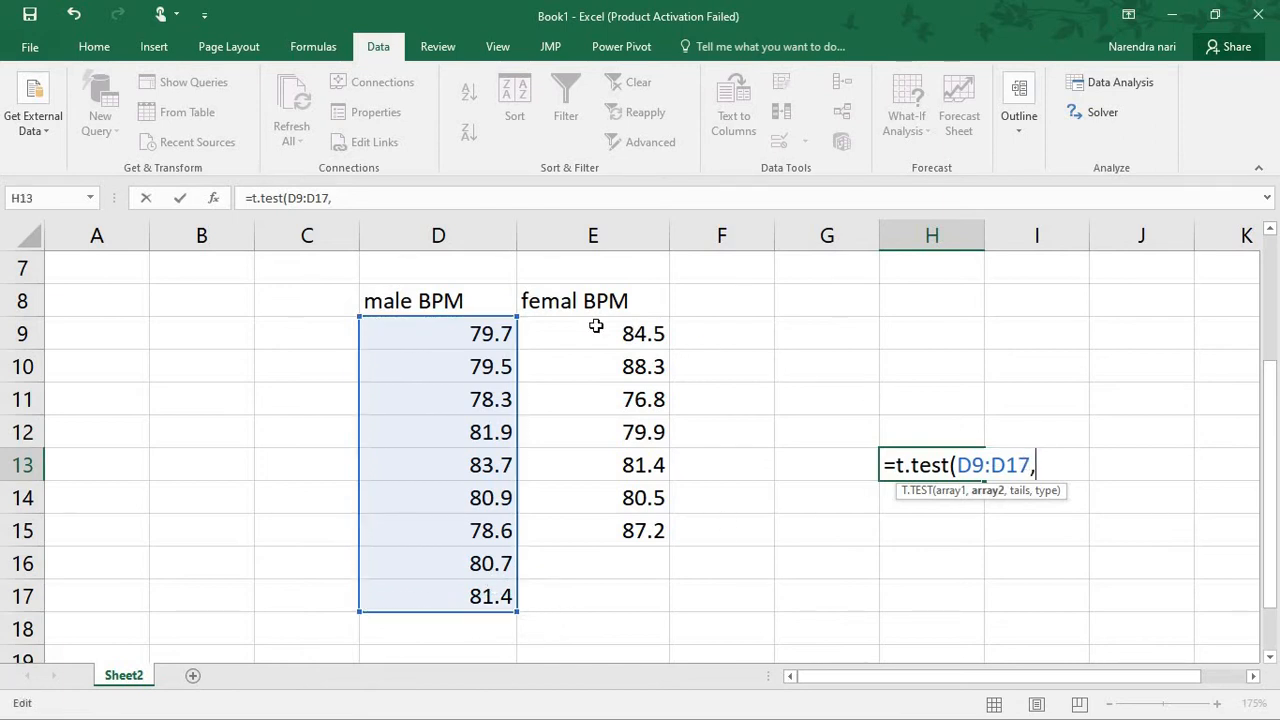
drag(596, 326, 625, 526)
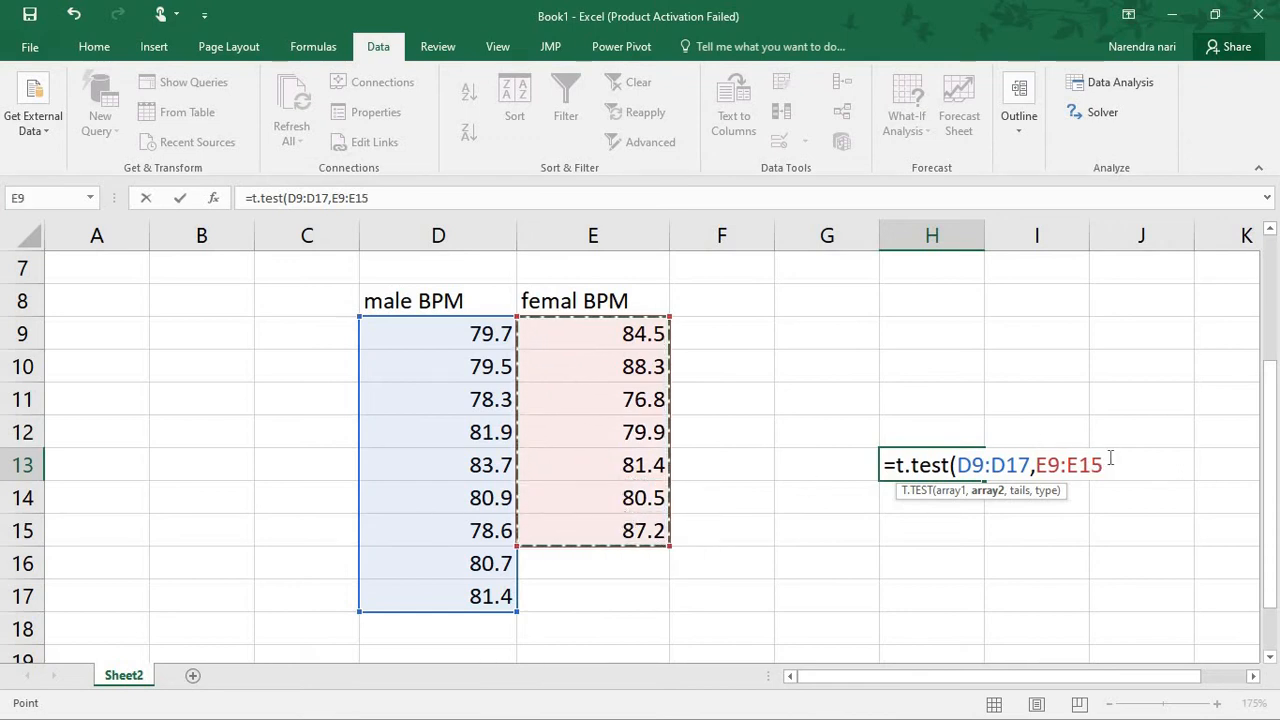
Replace the comma between the two ranges in the H13 formula with a colon
key(F2)
key(Left)
key(Left)
key(Left)
key(Left)
key(Left)
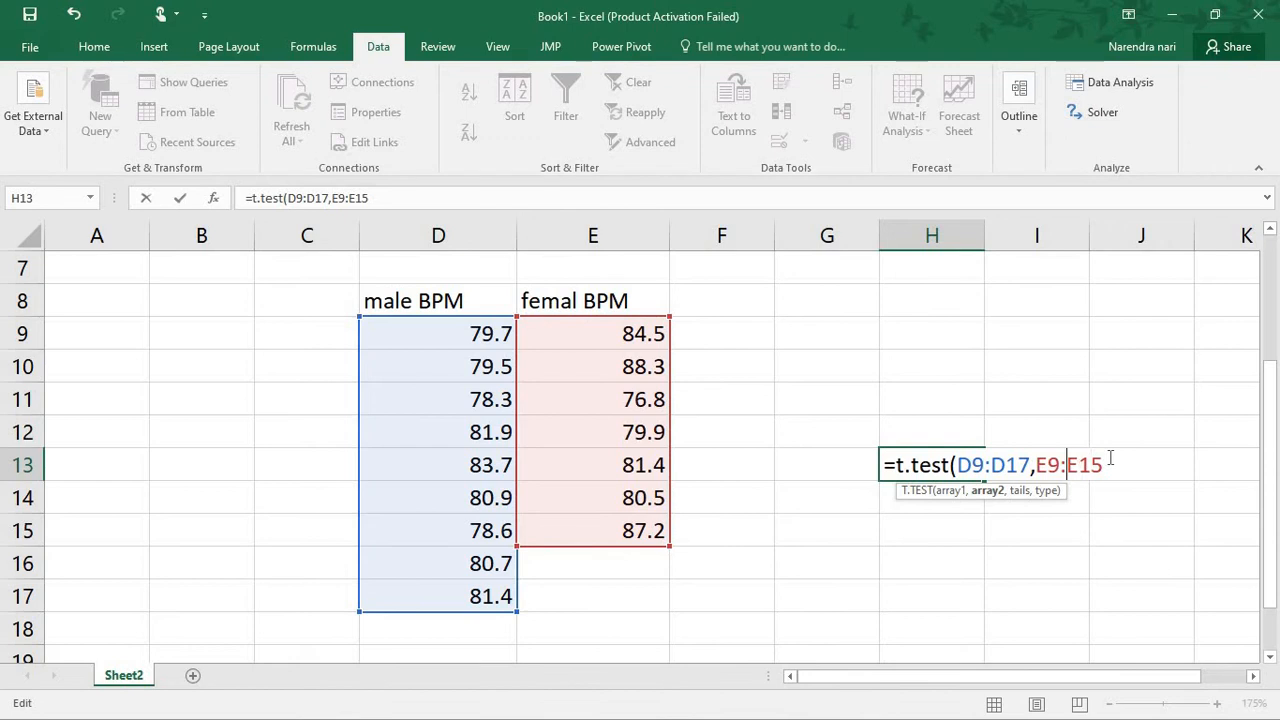
key(Left)
key(BackSpace)
text(:)
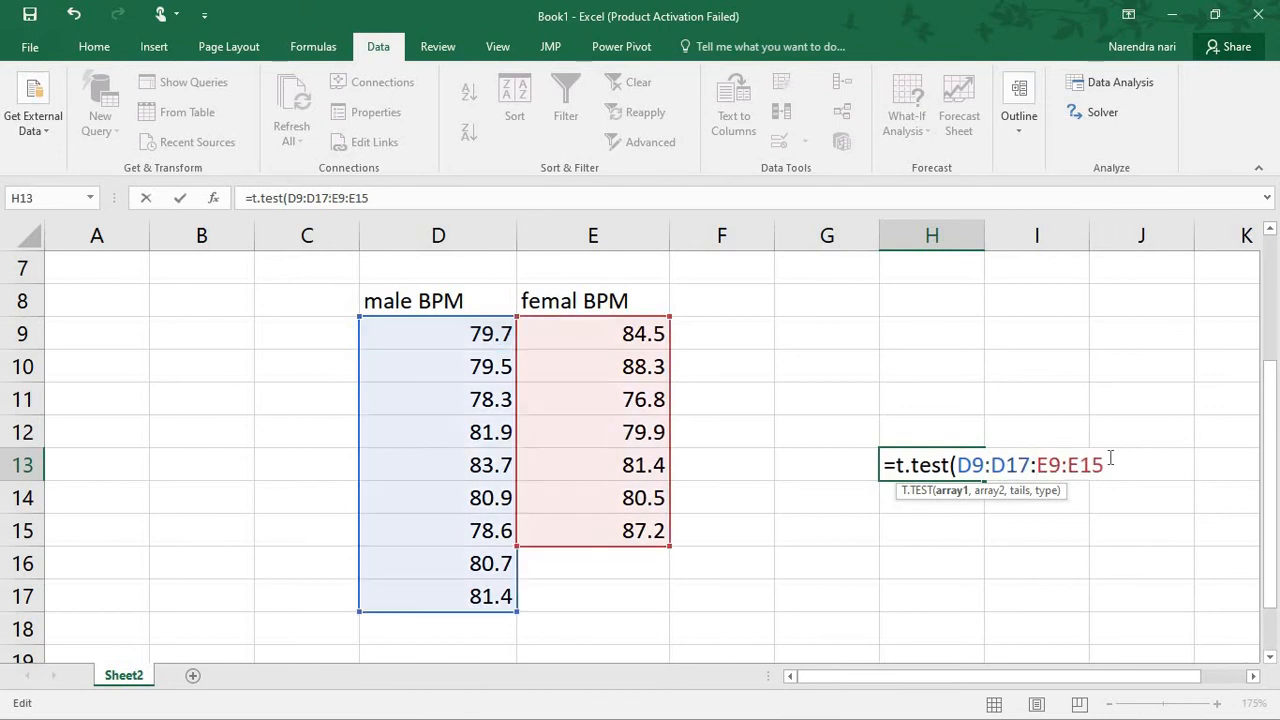
Try to complete the H13 formula as =t.test(D9:D17:E9:E15,2,3)
key(Right)
key(Right)
key(Right)
key(Right)
key(Right)
text(,)
text(2)
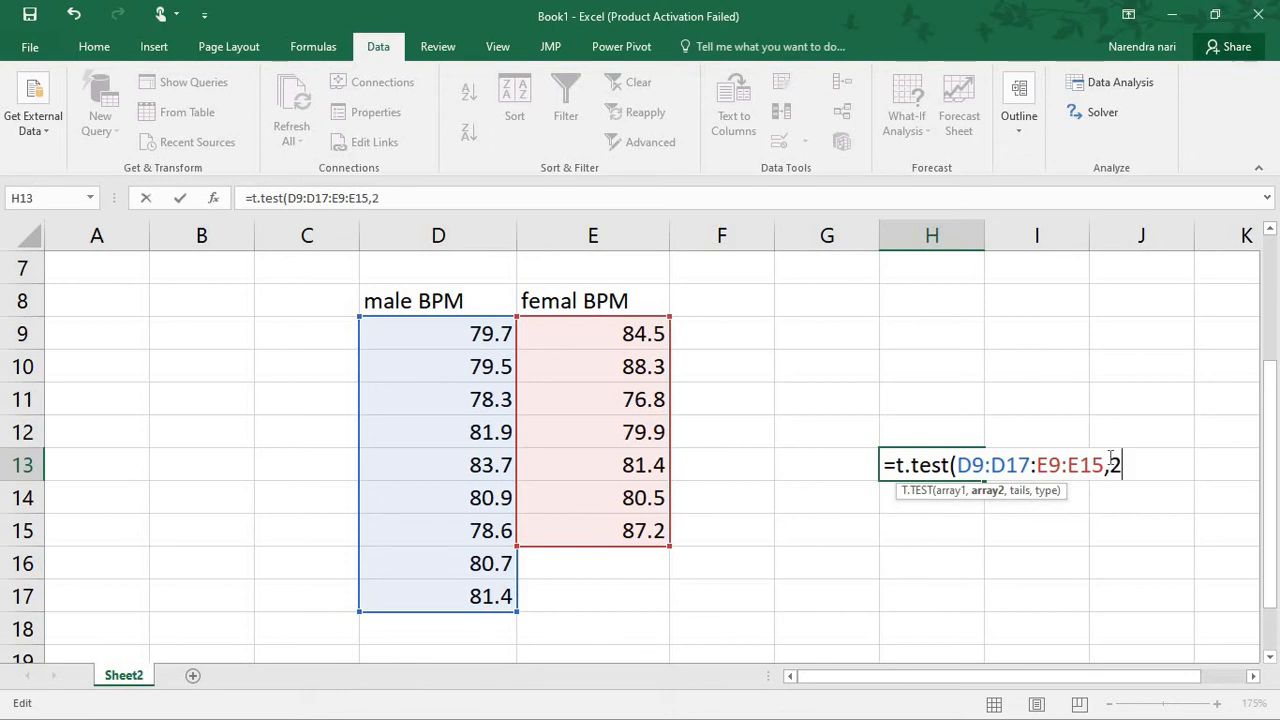
text(,3)
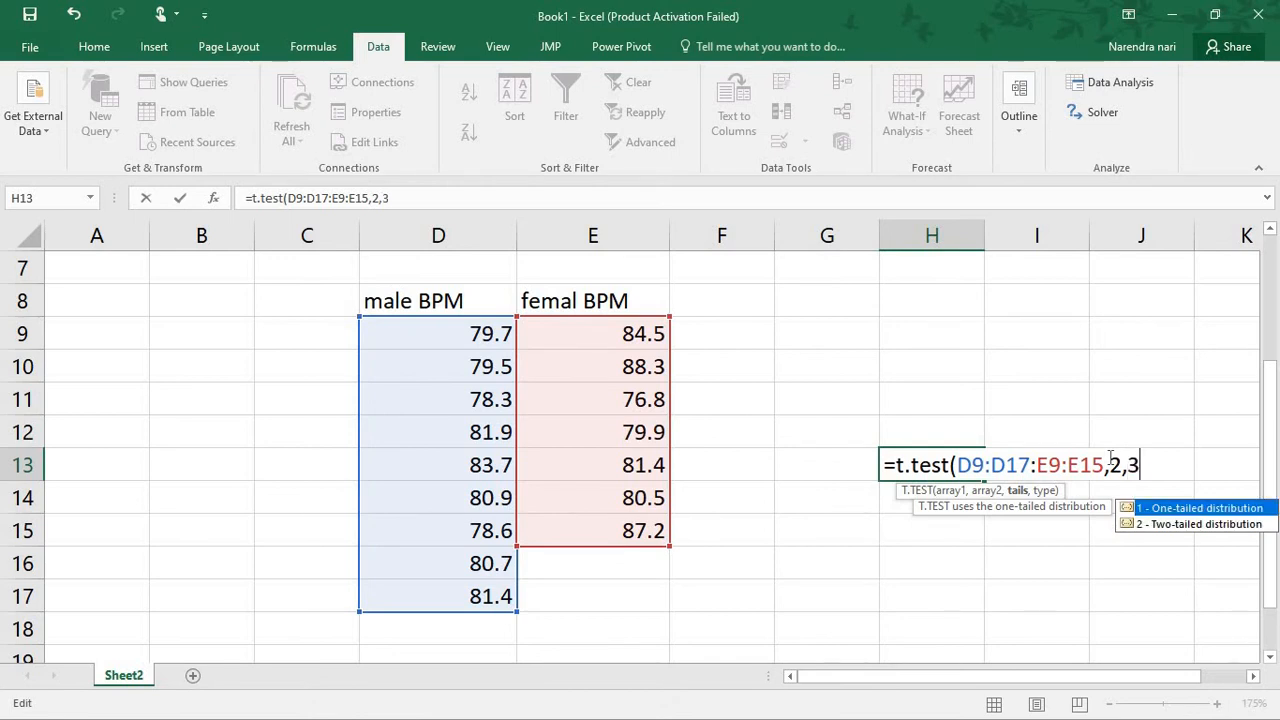
key(Return)
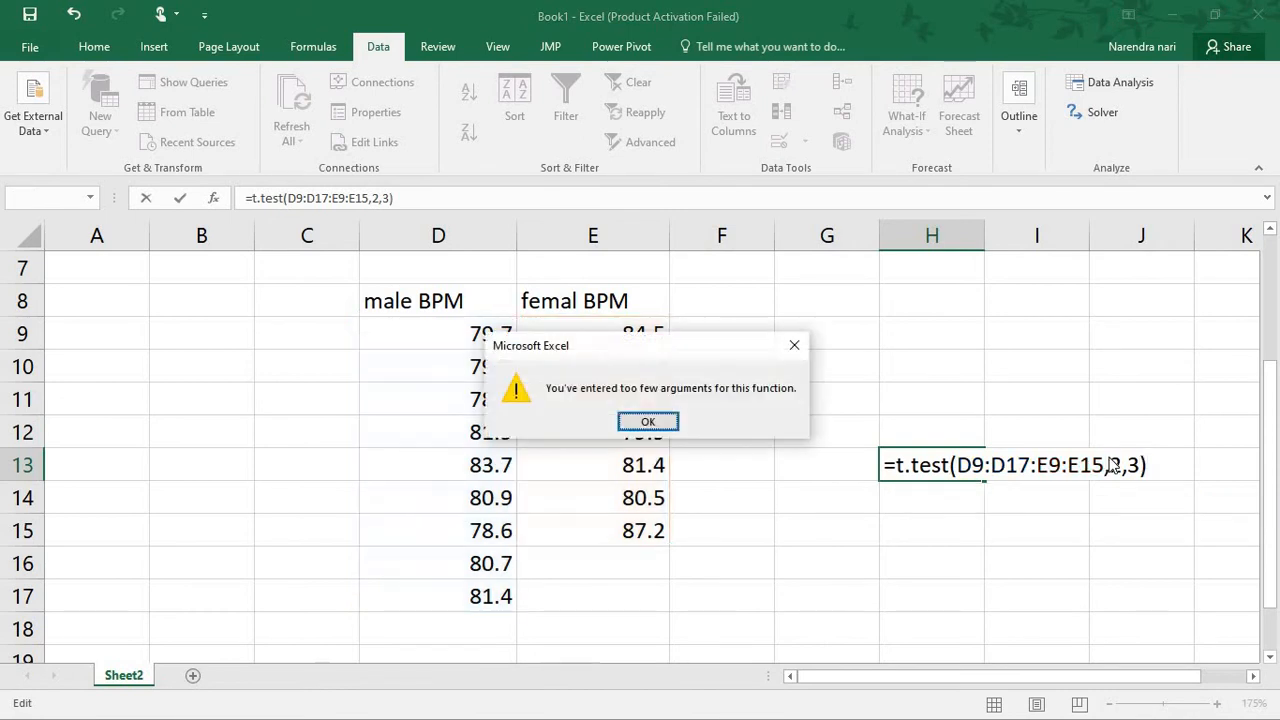
click(647, 422)
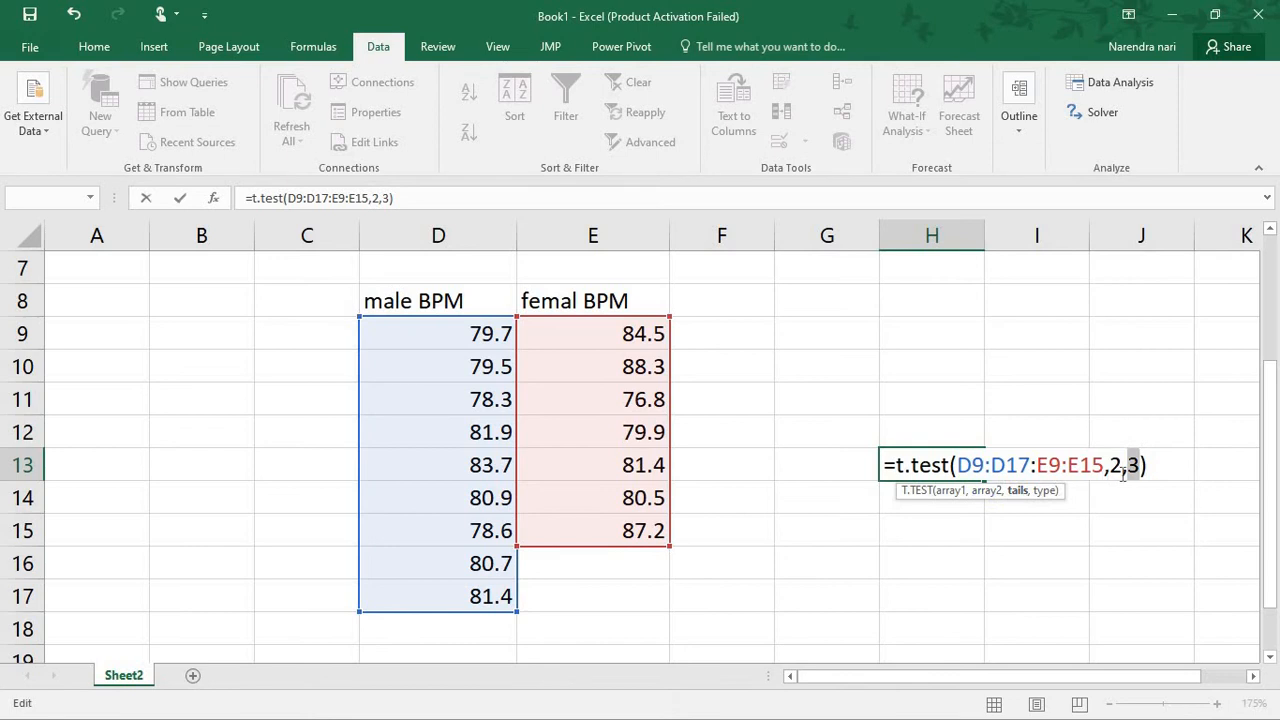
click(951, 466)
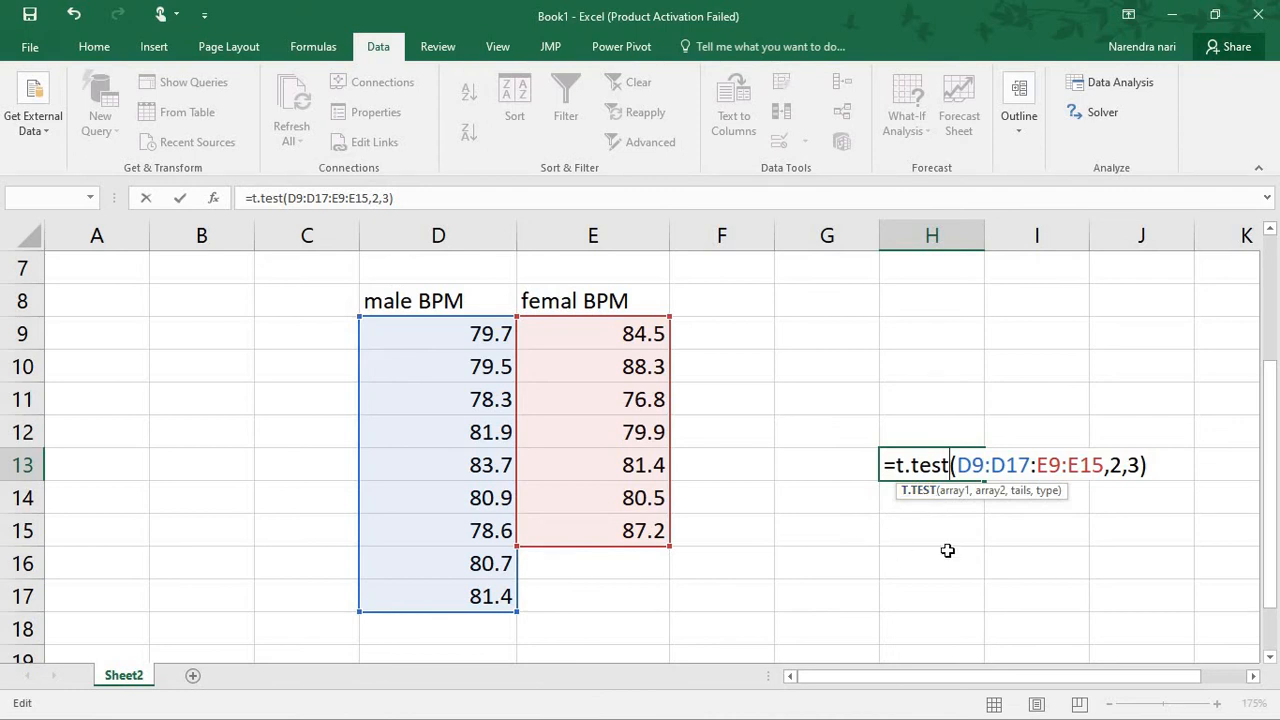
key(Return)
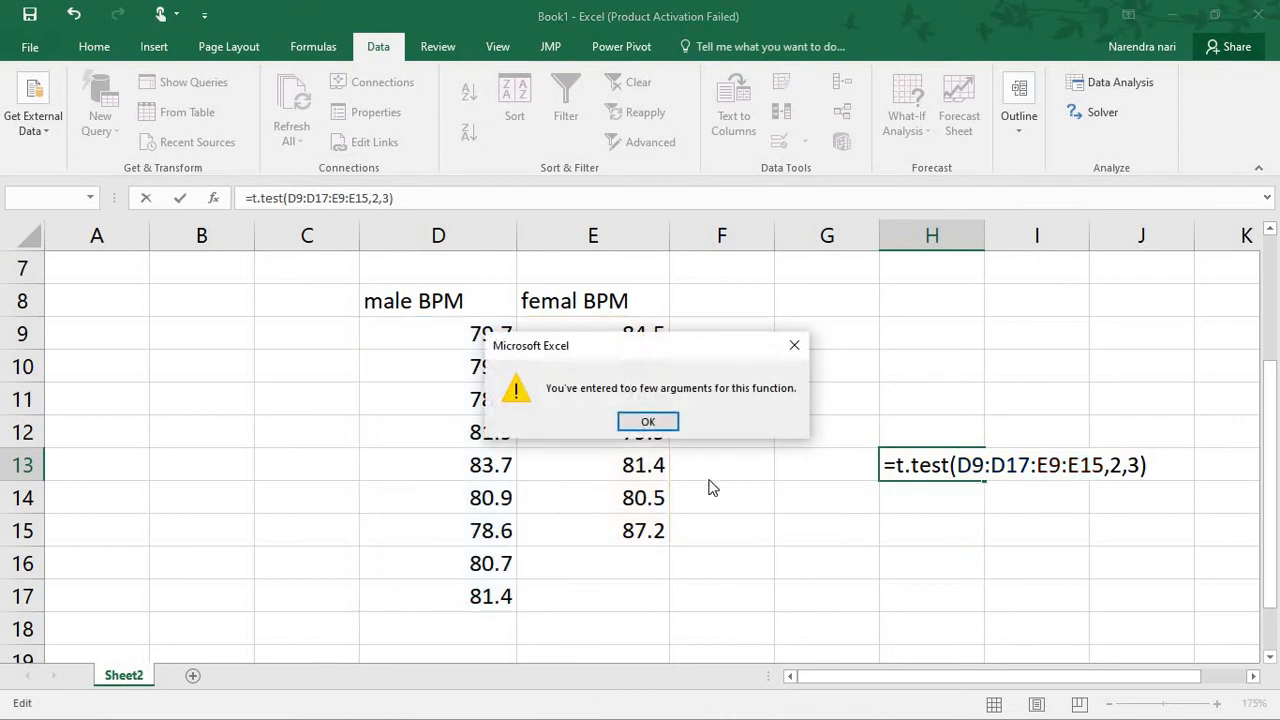
click(648, 421)
click(908, 529)
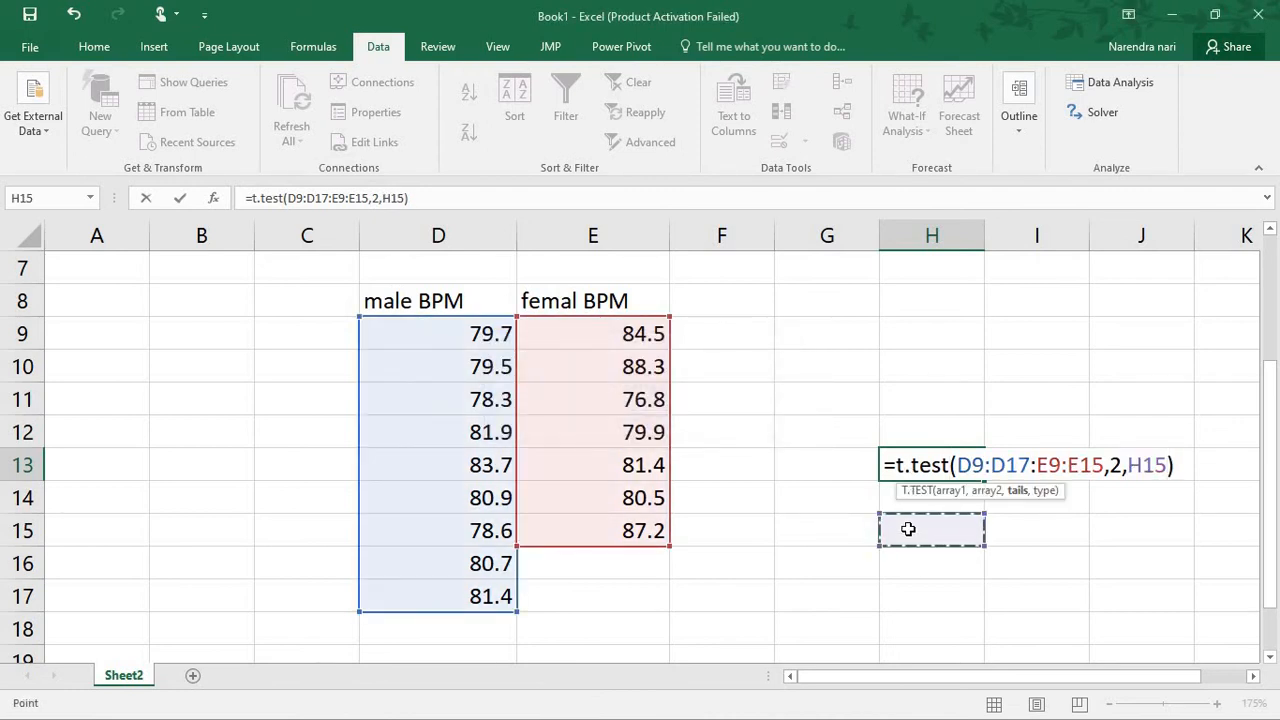
click(905, 333)
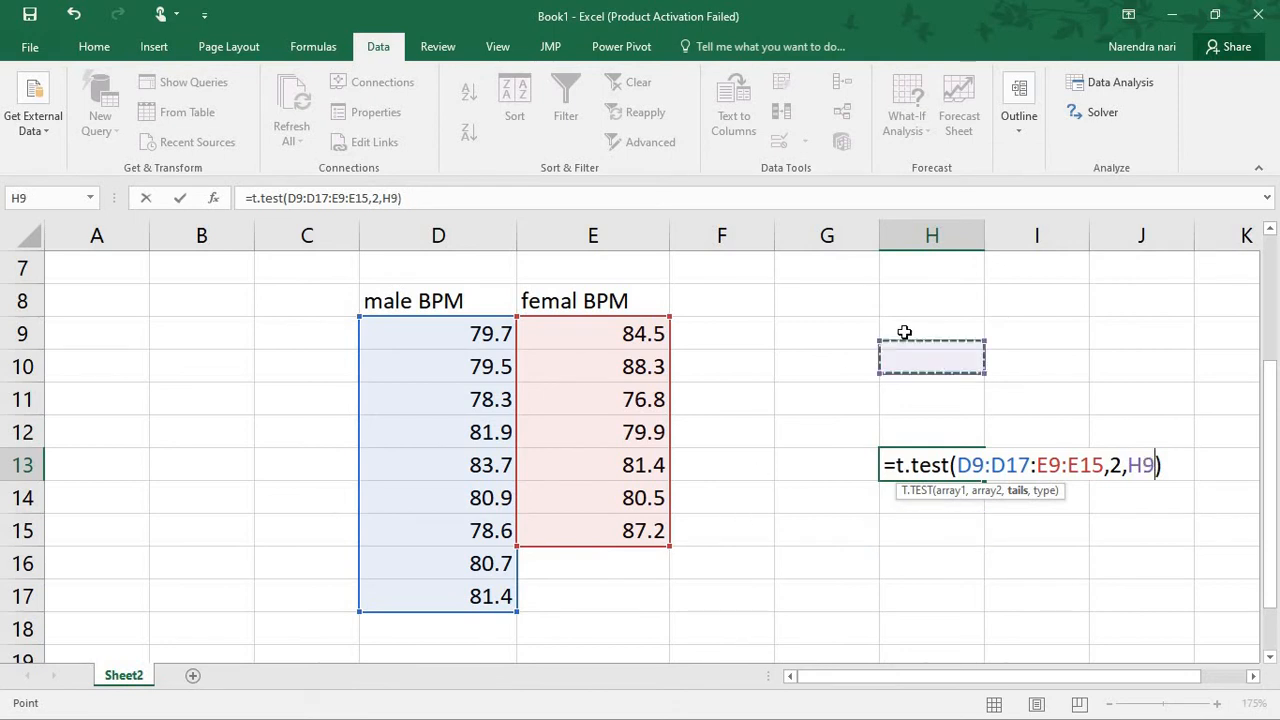
key(Return)
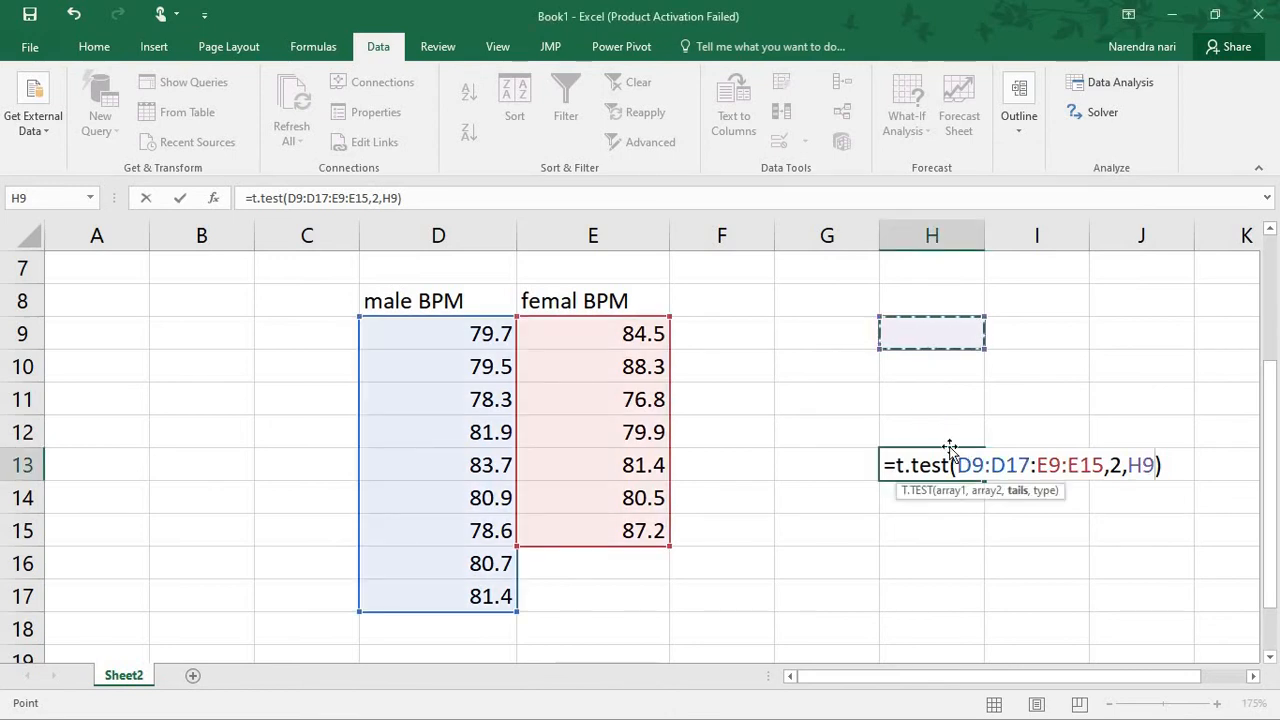
click(924, 401)
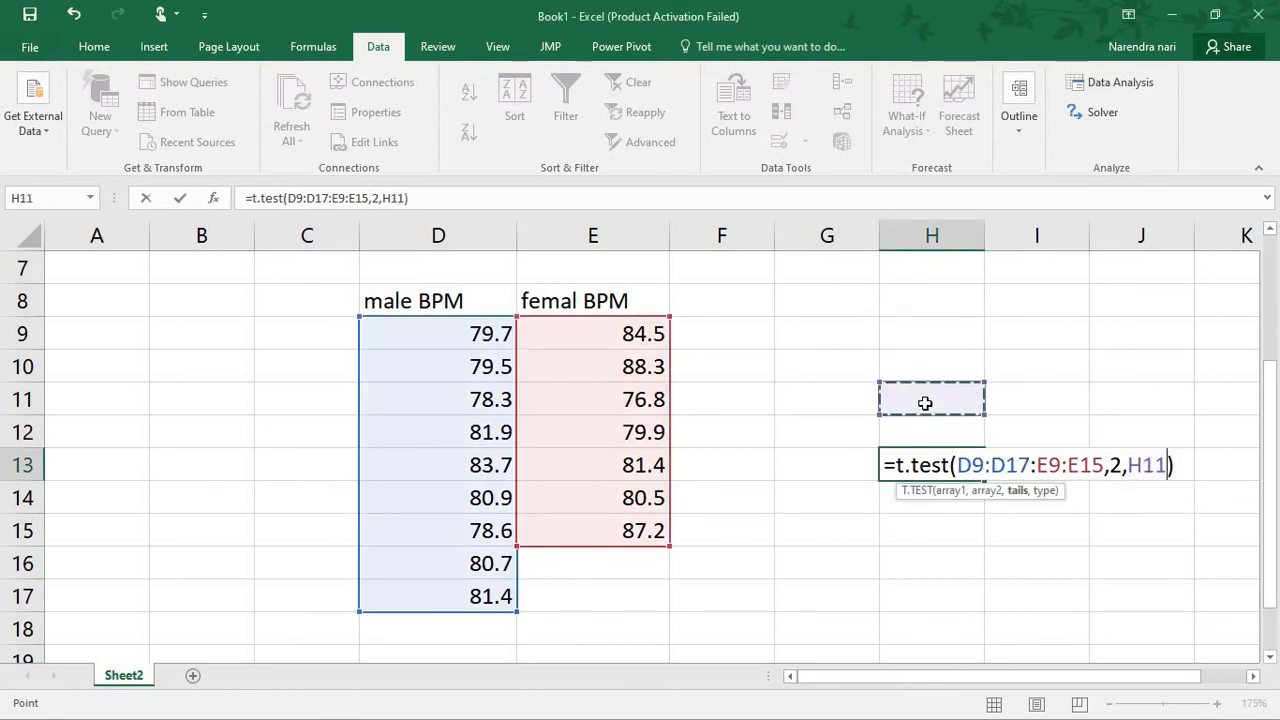
click(366, 411)
click(337, 313)
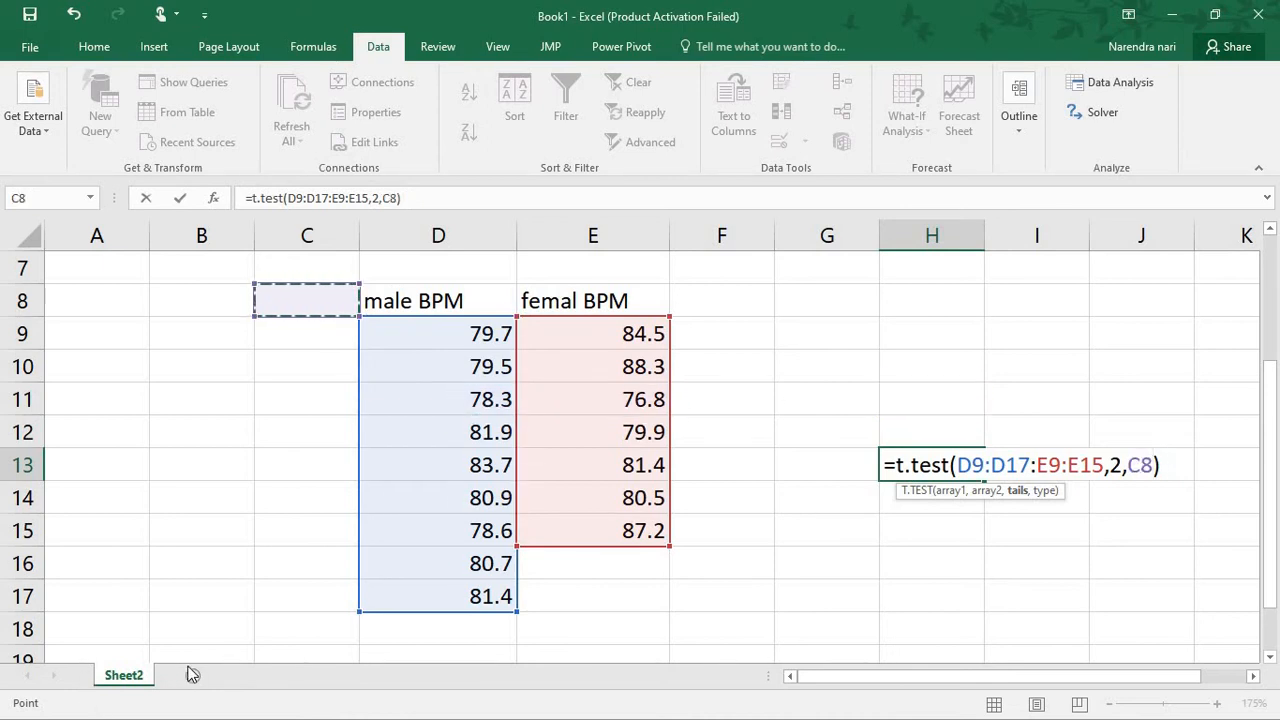
click(791, 492)
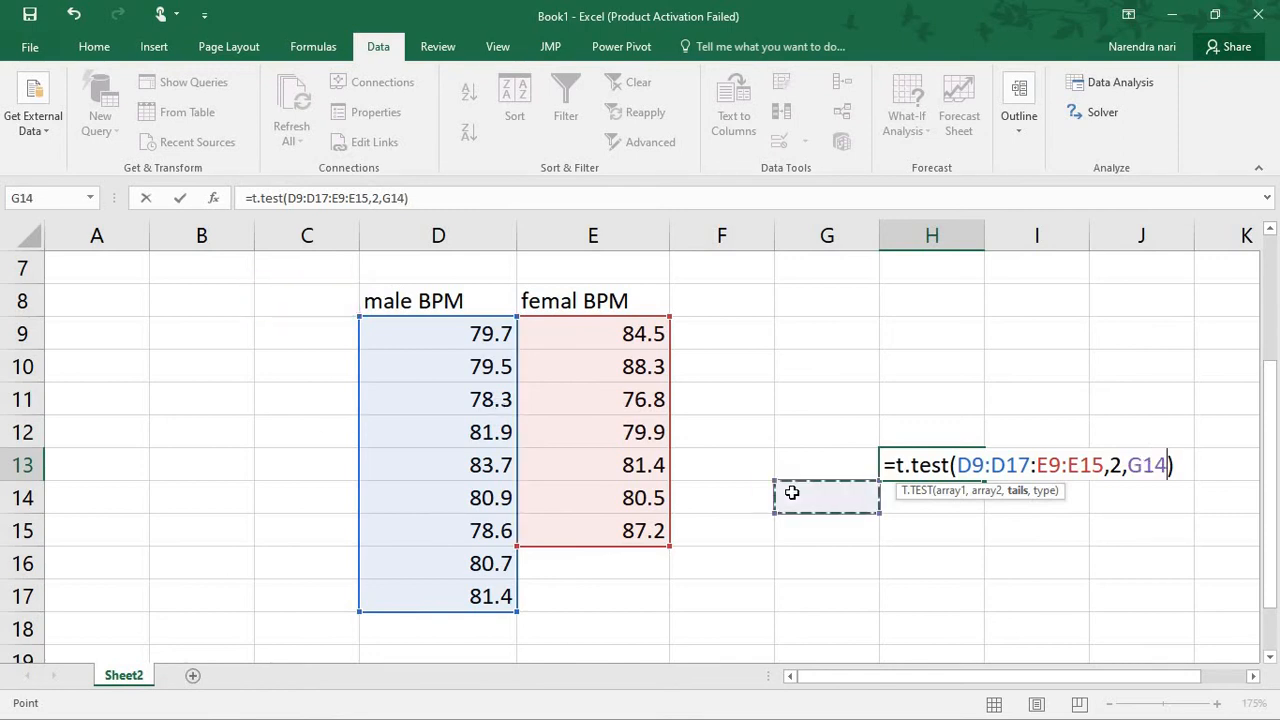
Delete the entire unfinished formula from H13
click(451, 198)
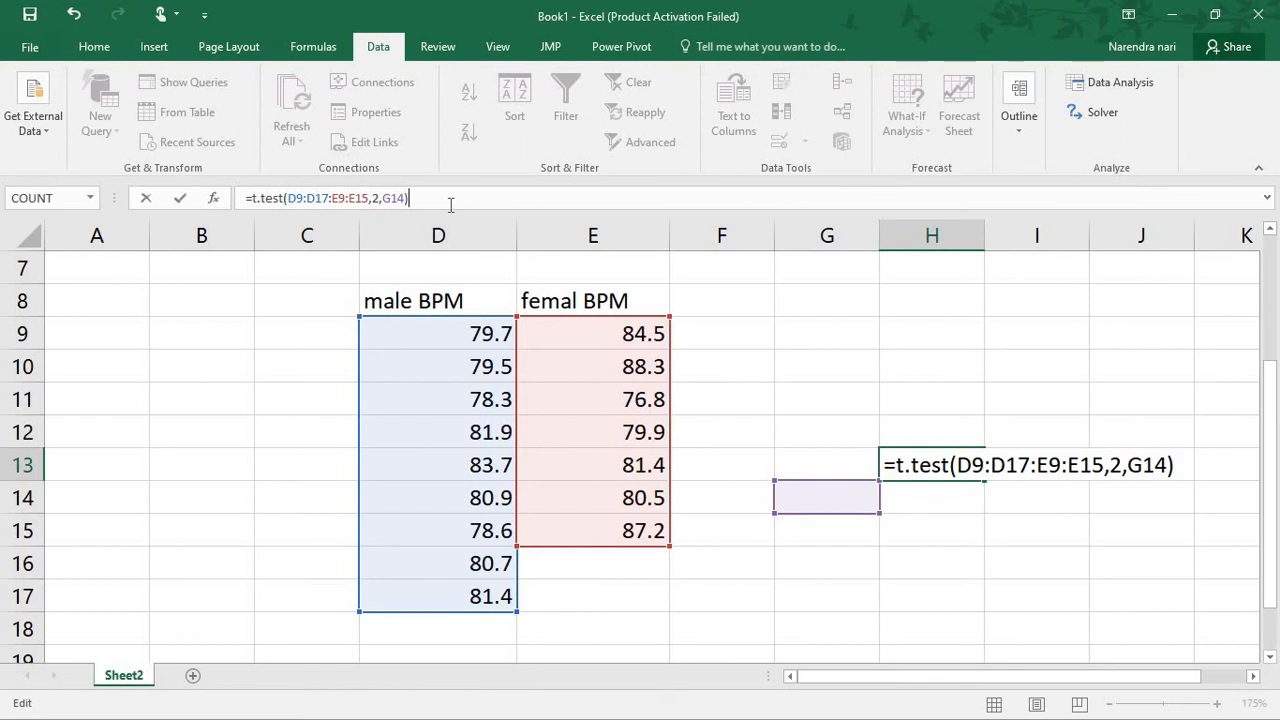
key(BackSpace)
key(BackSpace)
key(BackSpace)
key(BackSpace)
key(BackSpace)
key(BackSpace)
key(BackSpace)
key(BackSpace)
key(BackSpace)
key(BackSpace)
key(BackSpace)
key(BackSpace)
key(BackSpace)
key(BackSpace)
key(BackSpace)
key(BackSpace)
key(BackSpace)
key(BackSpace)
key(BackSpace)
key(BackSpace)
key(BackSpace)
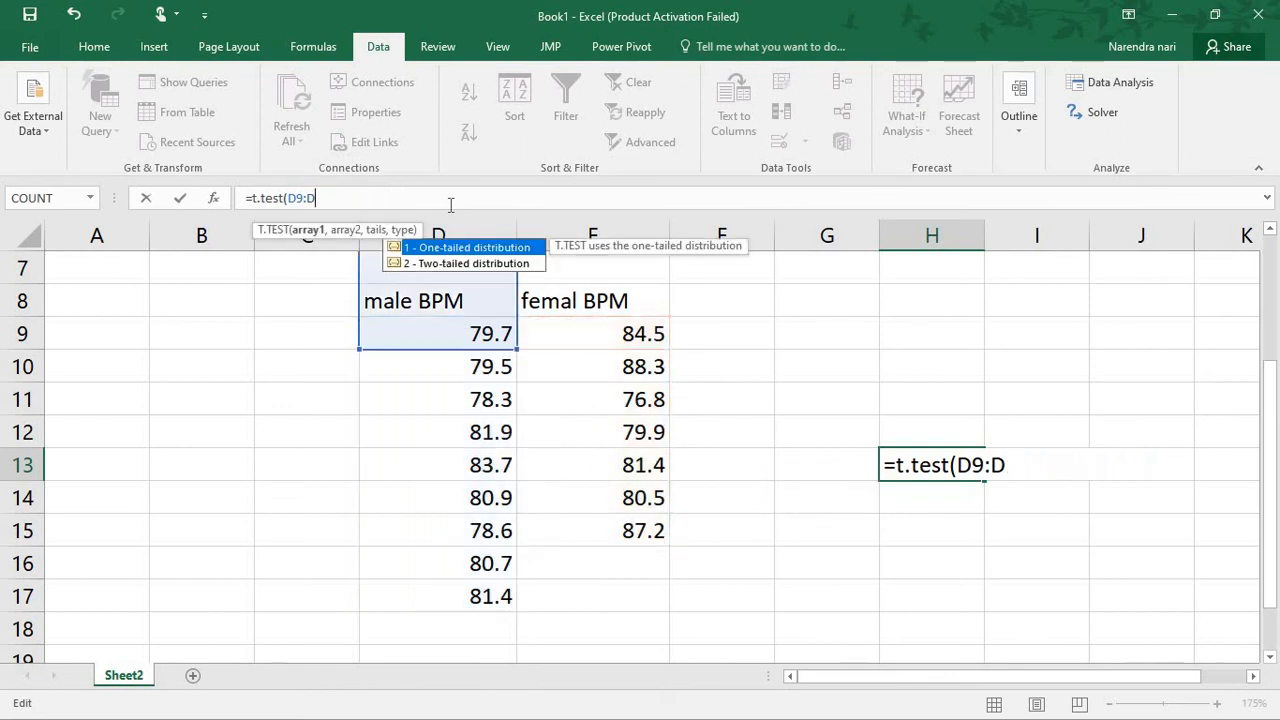
key(BackSpace)
key(BackSpace)
key(BackSpace)
key(BackSpace)
key(BackSpace)
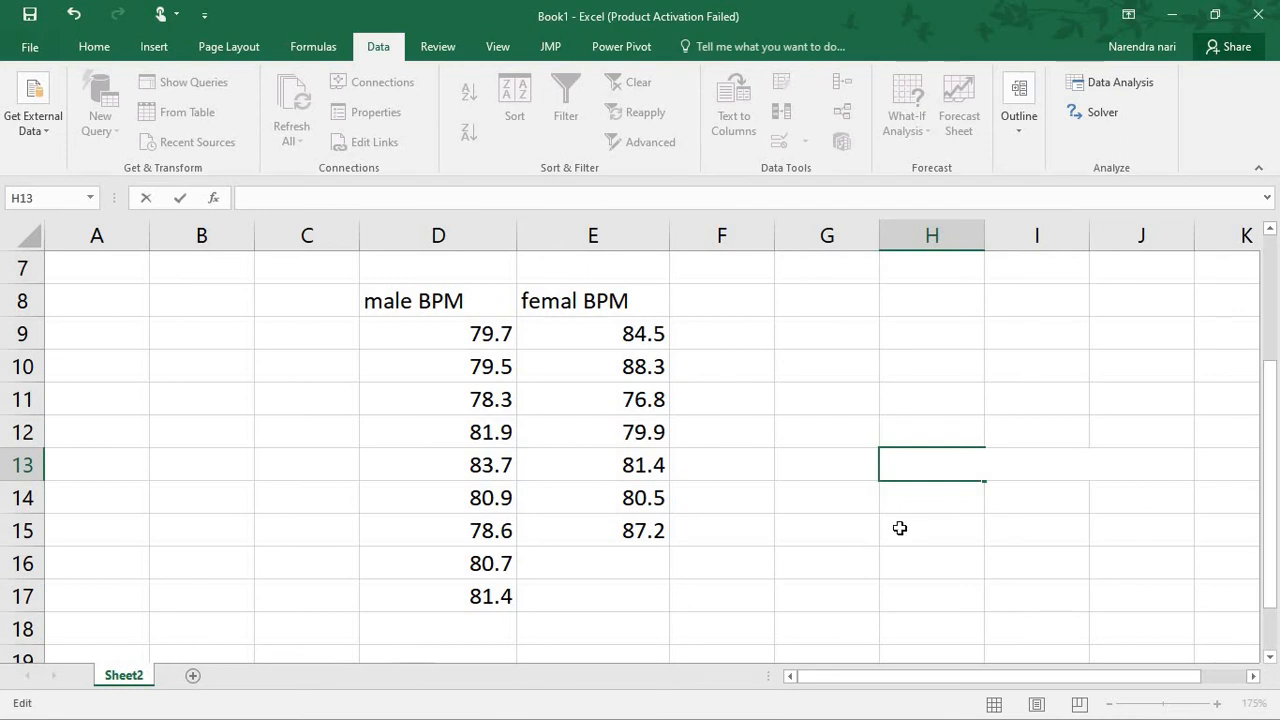
Enter =t.t in H13
text(=t.t)
key(Return)
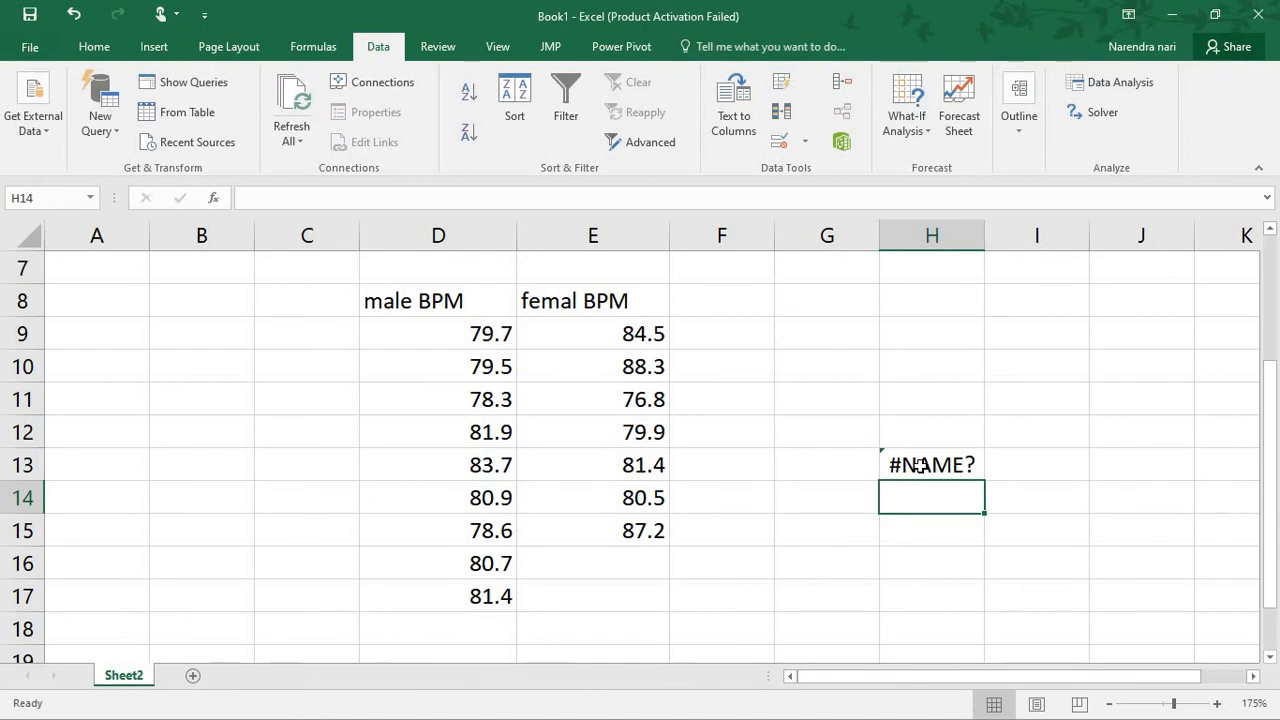
Start a T.TEST formula in H14 with D9:D17 as the first array and E9:E15 as the second
text(=)
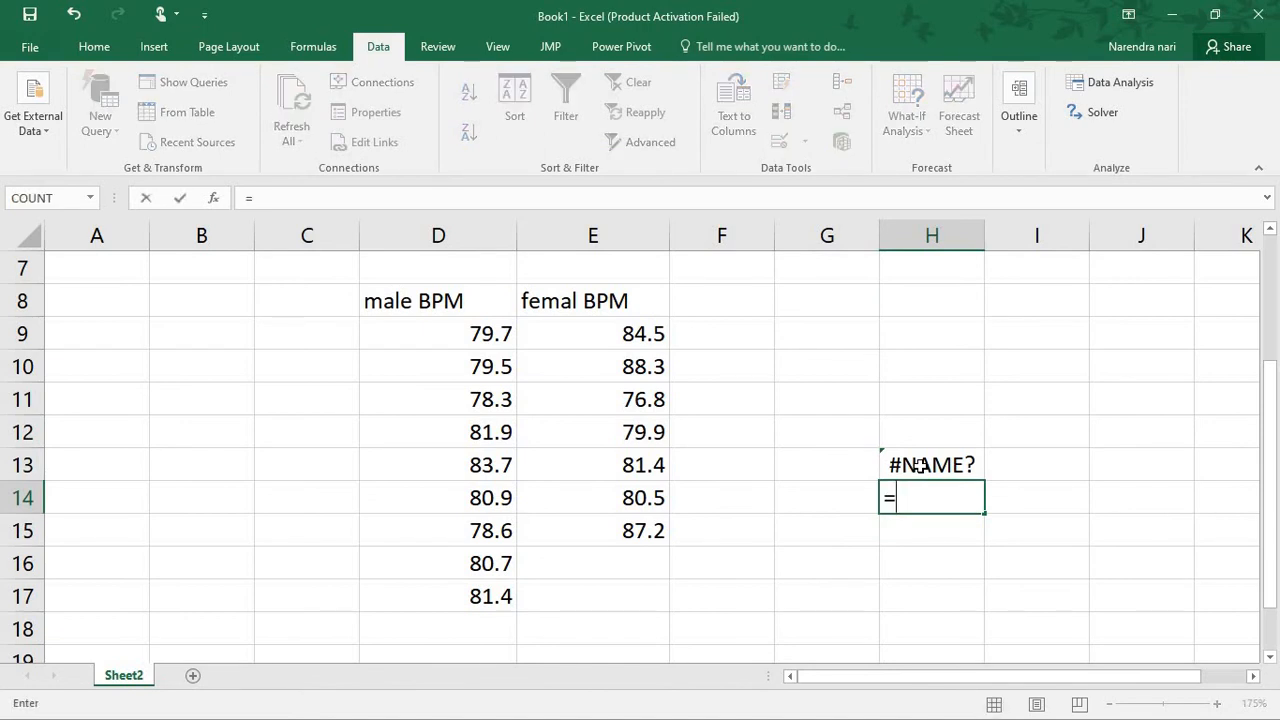
text(T.)
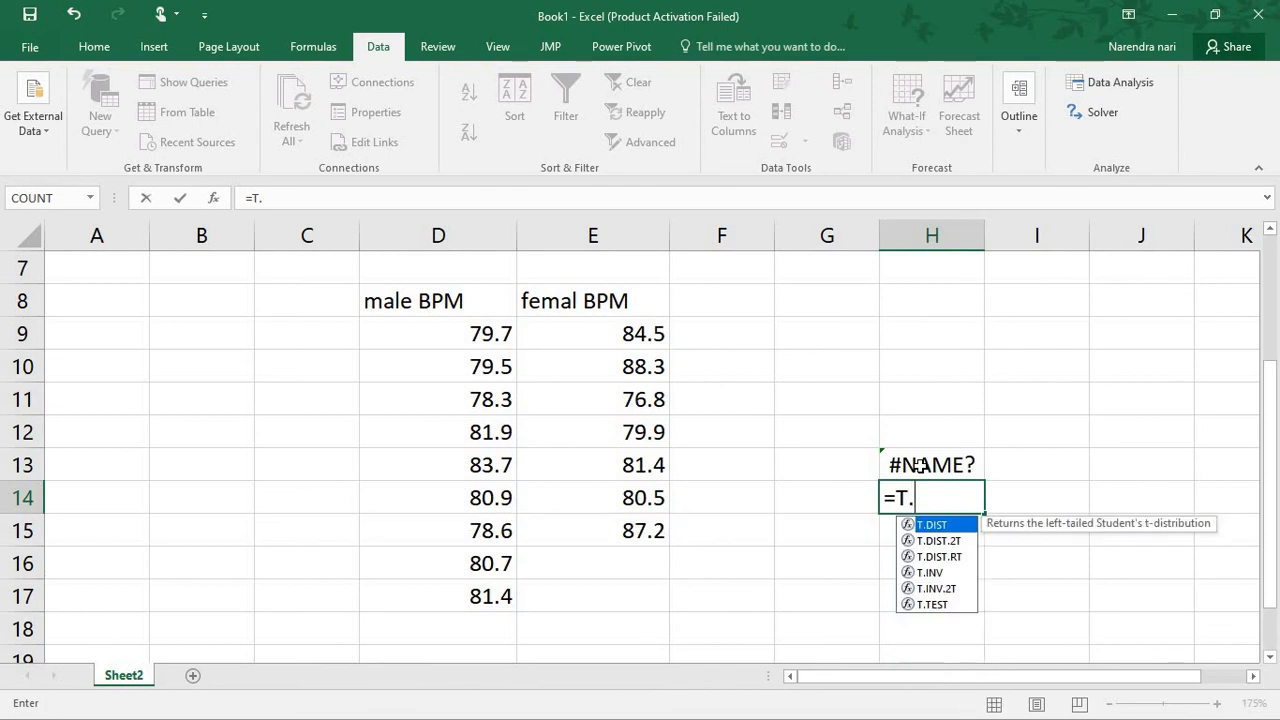
text(TE)
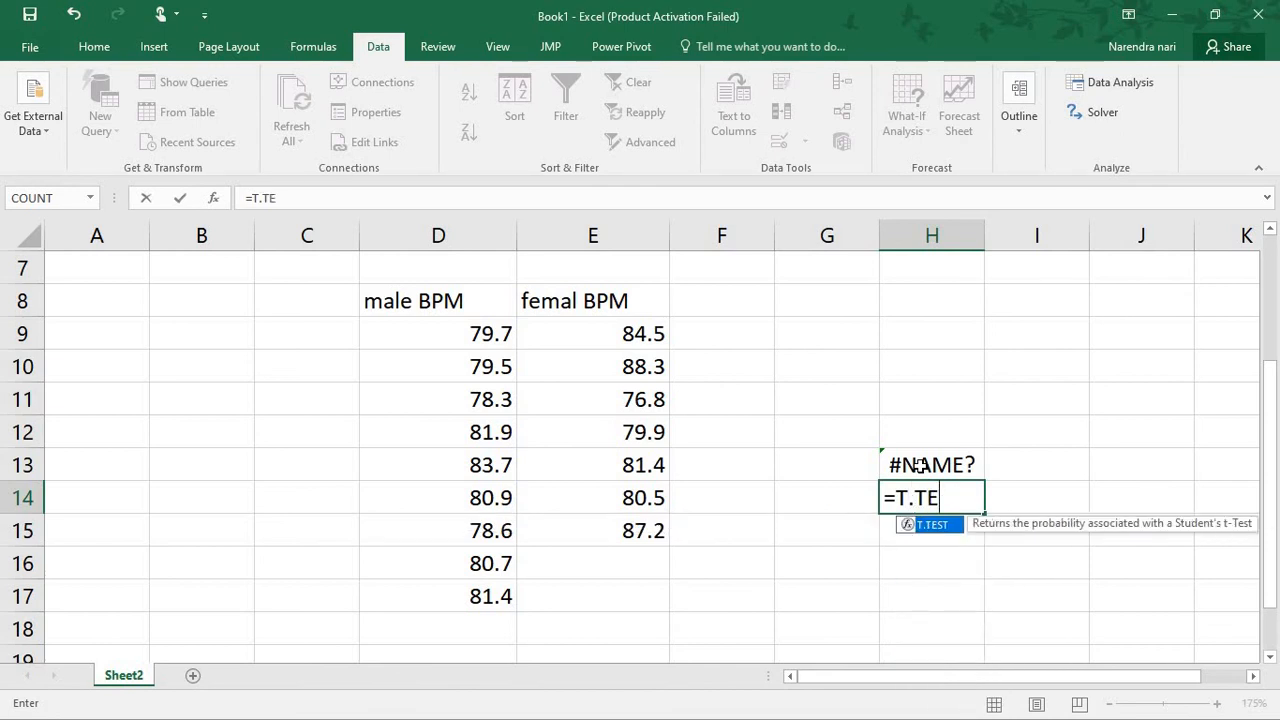
text(ST()
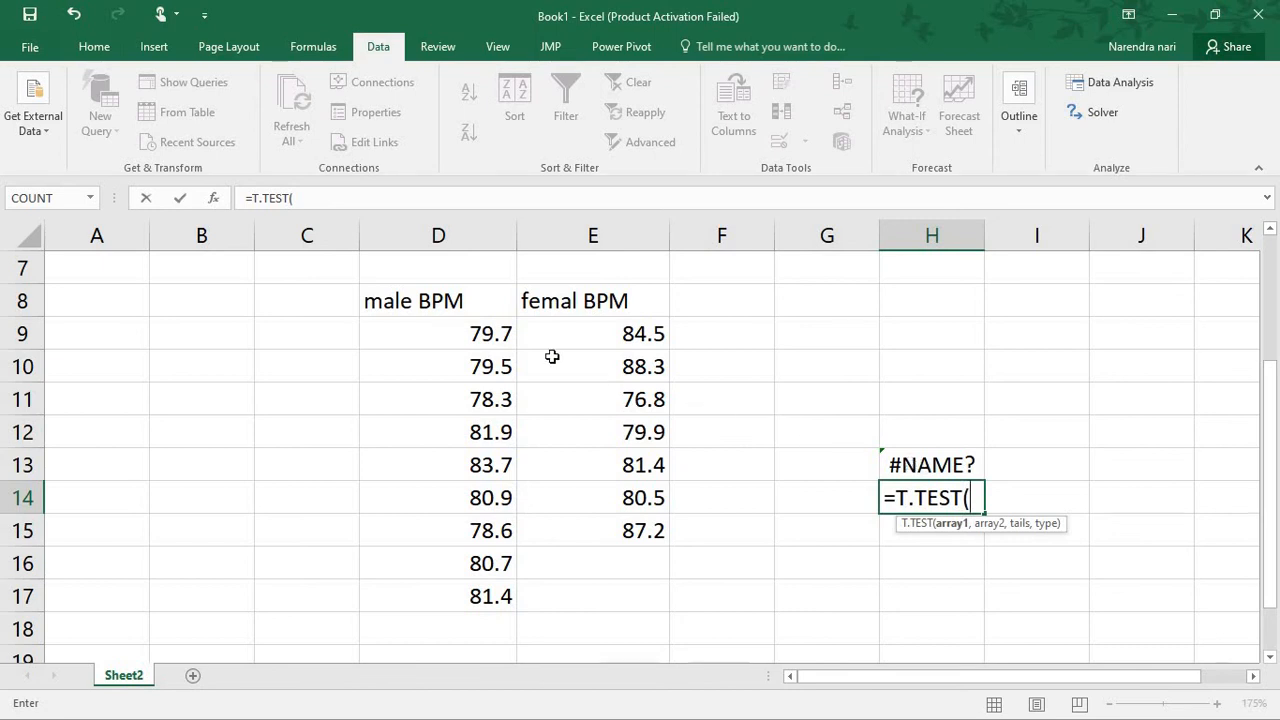
drag(467, 322, 494, 581)
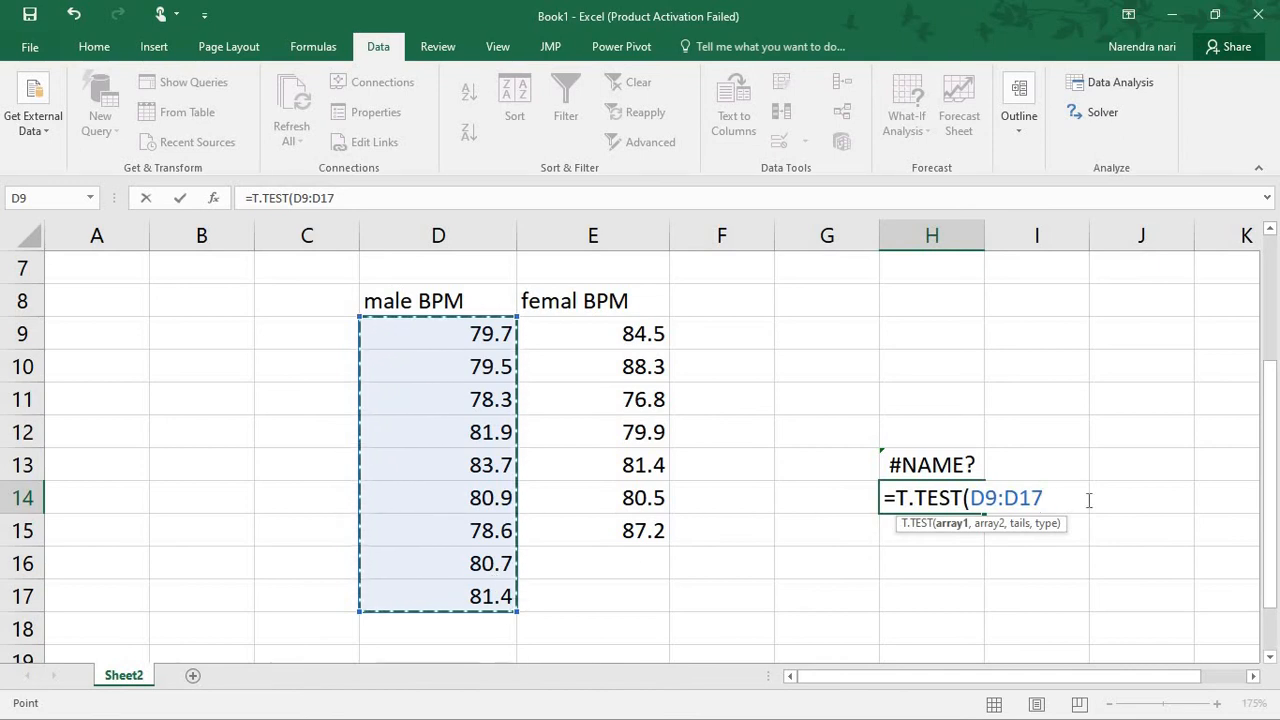
text(,)
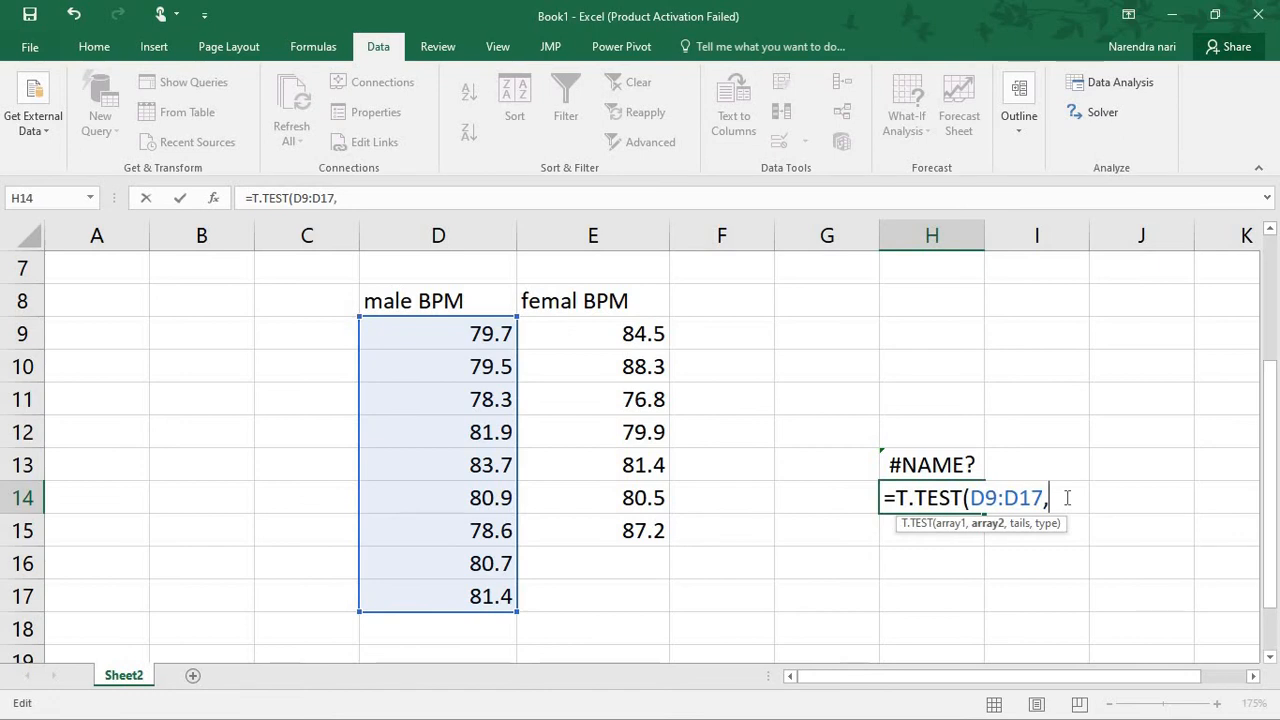
drag(620, 326, 663, 548)
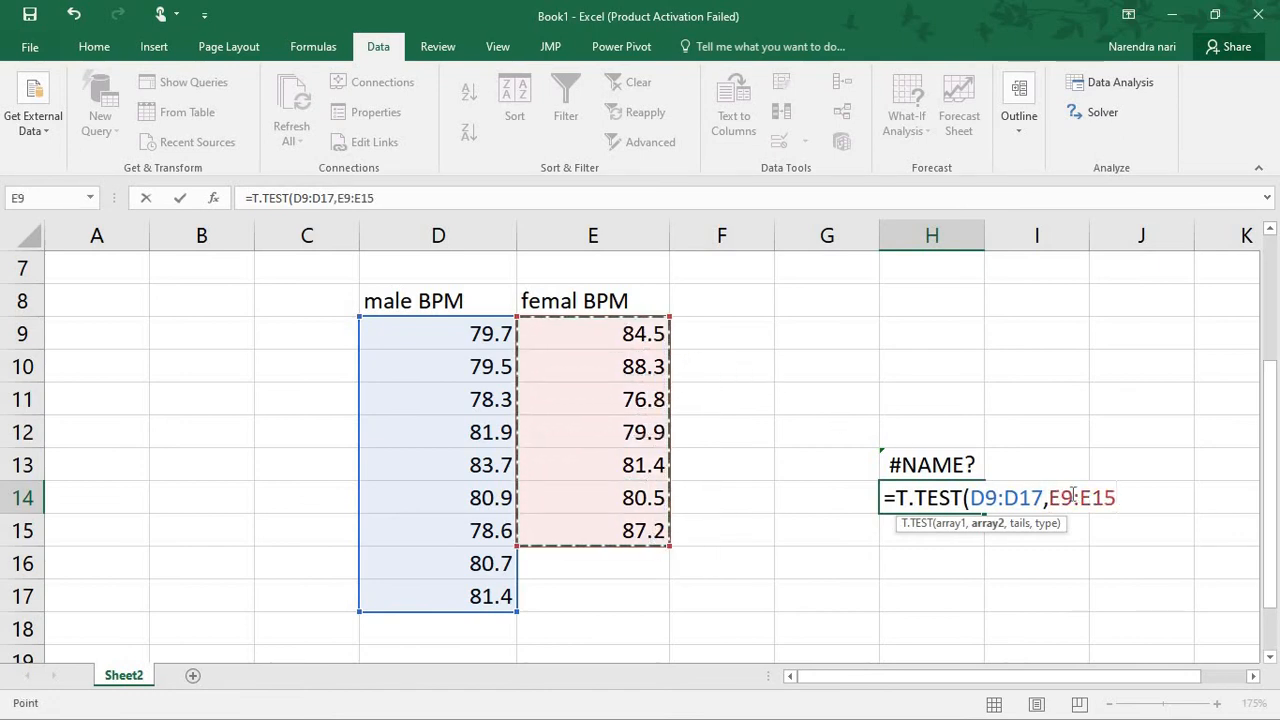
Complete the H14 formula with tails 2 and type 3 (two-sample unequal variance), and select H14:H16
text(,2,)
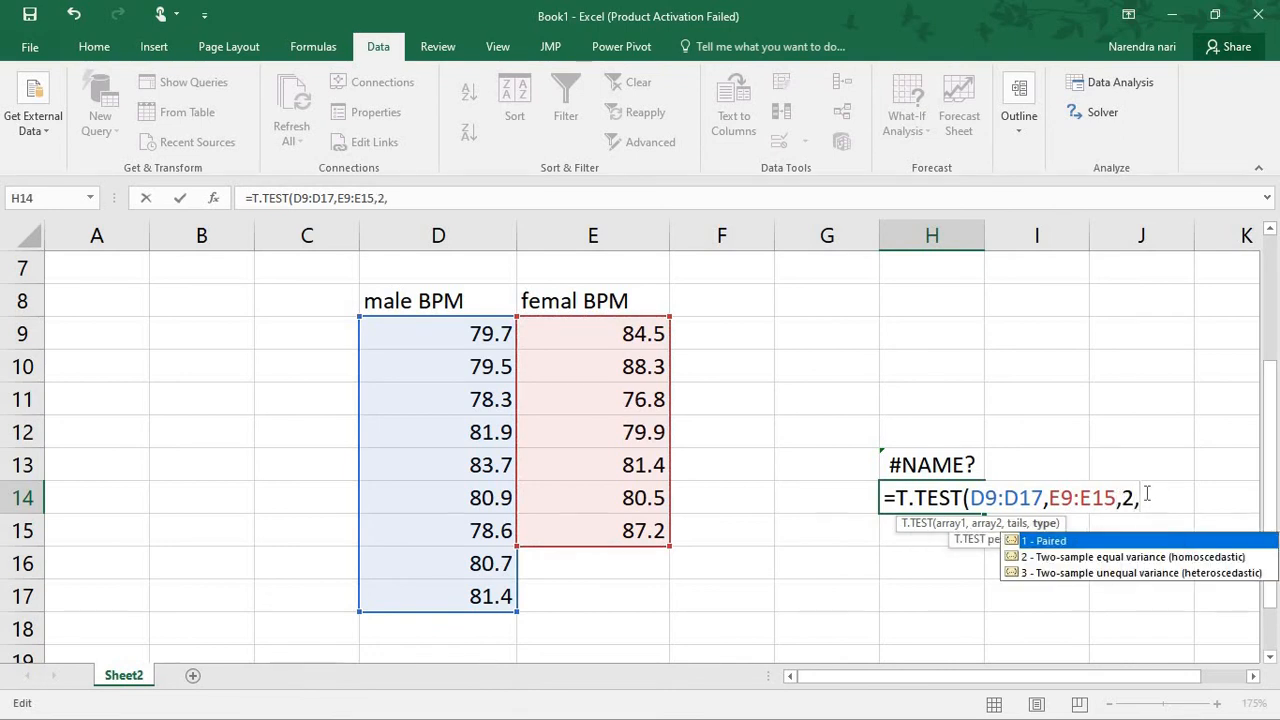
text(3)
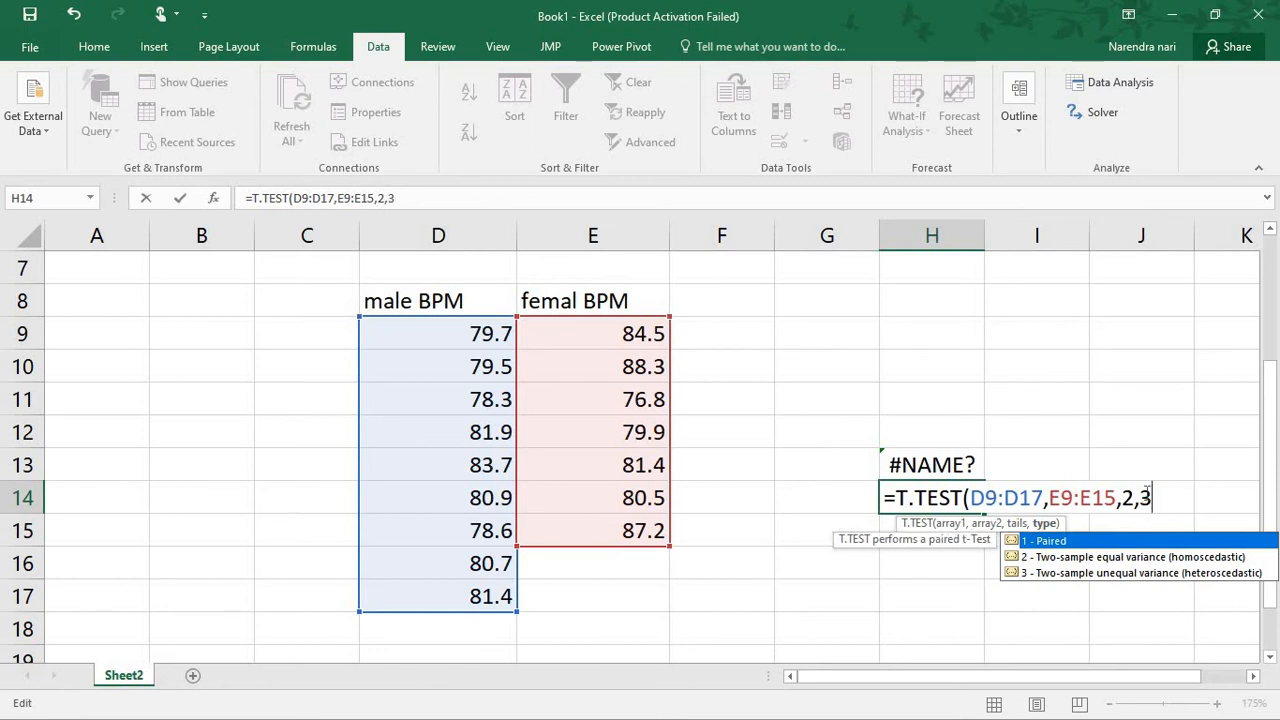
key(ctrl+Return)
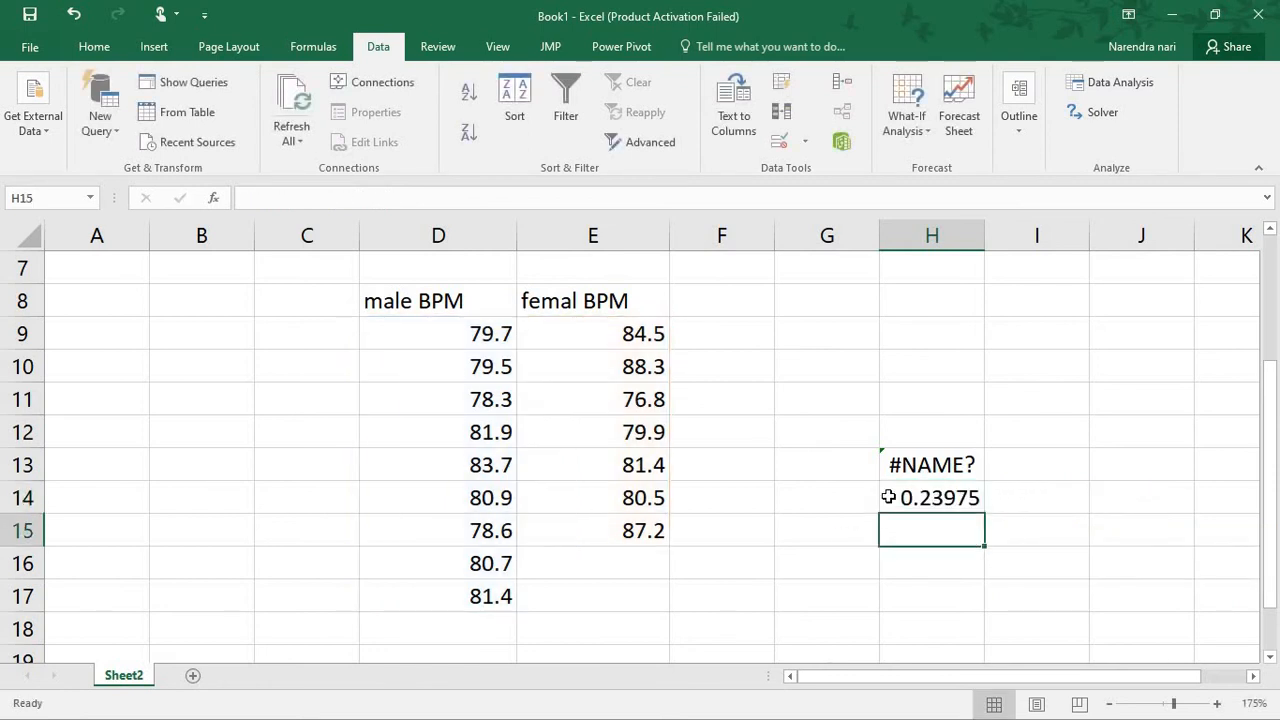
click(896, 497)
drag(910, 517, 918, 558)
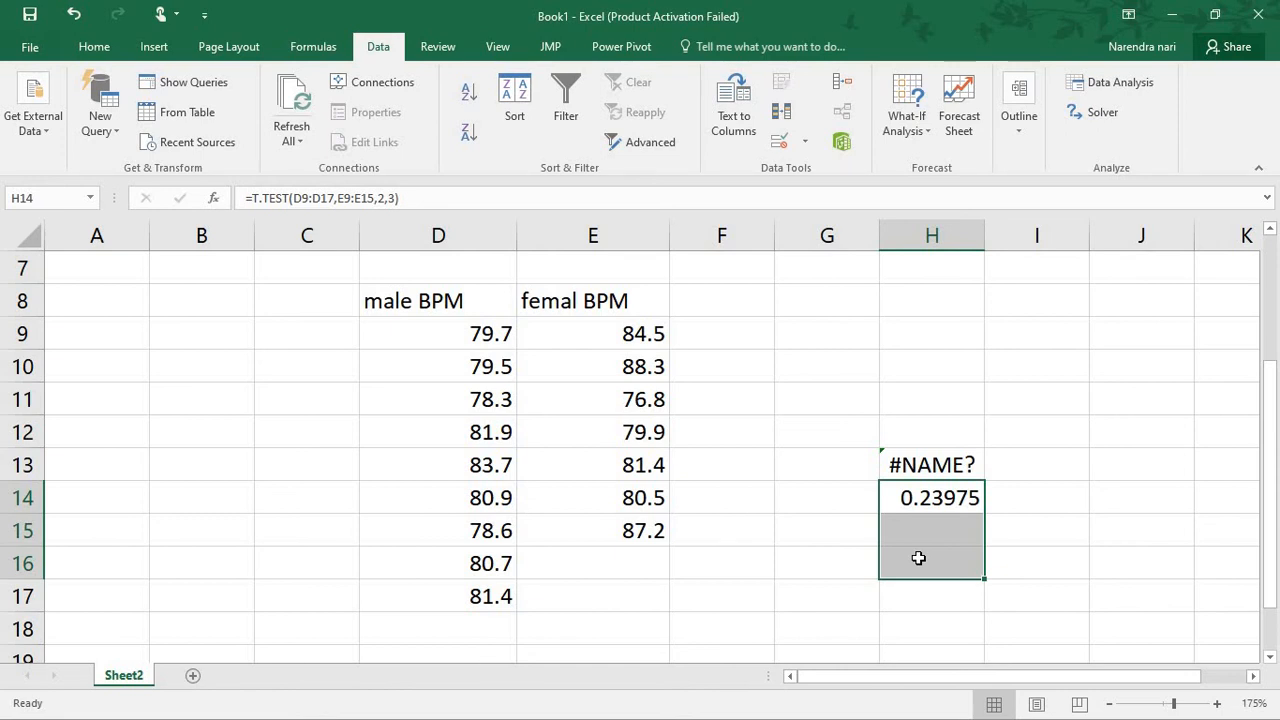
Switch to the PowerPoint slide show and handwrite 0.23 with a circle around it on the Excel Tutorial slide
click(915, 505)
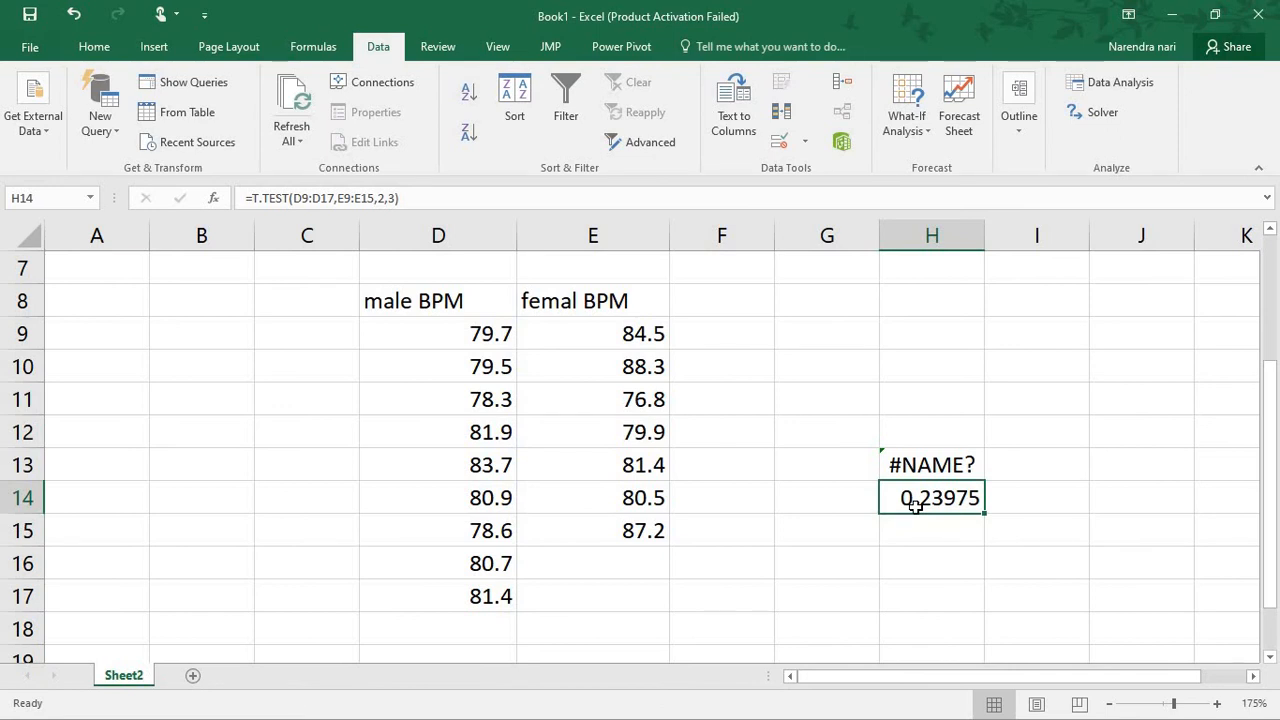
key(alt+Tab)
key(alt+Tab)
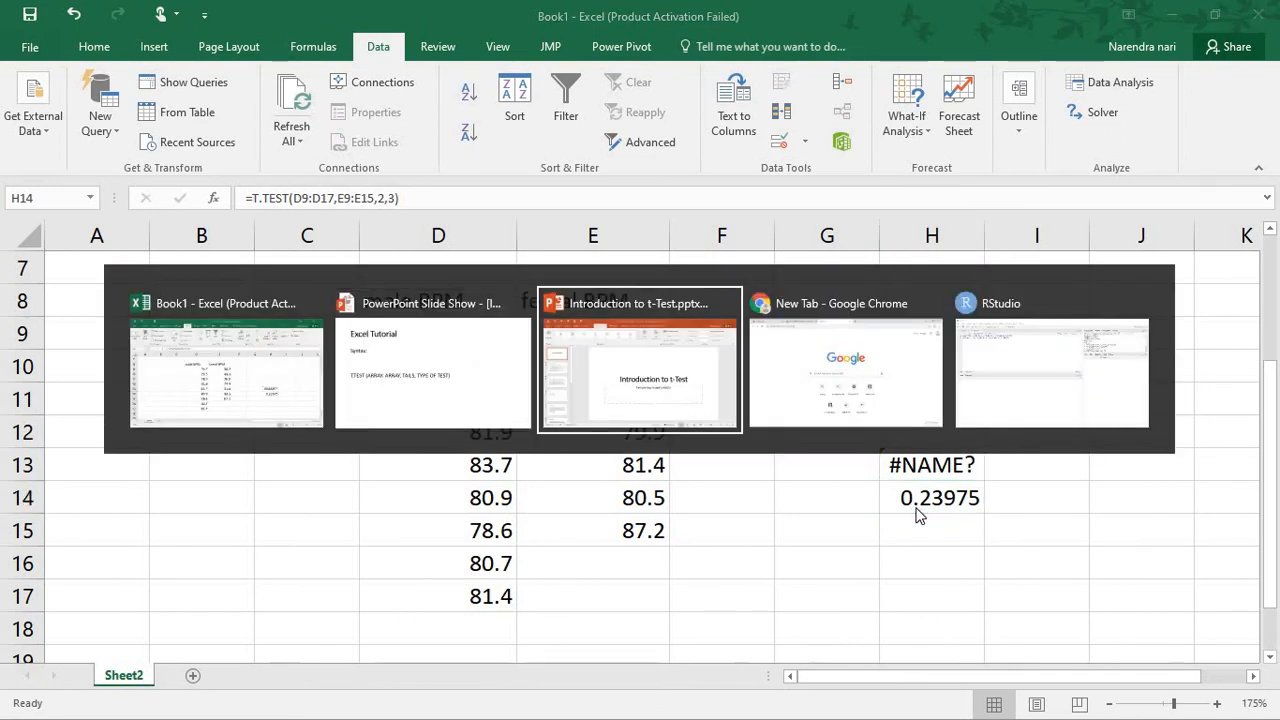
key(alt+shift+Tab)
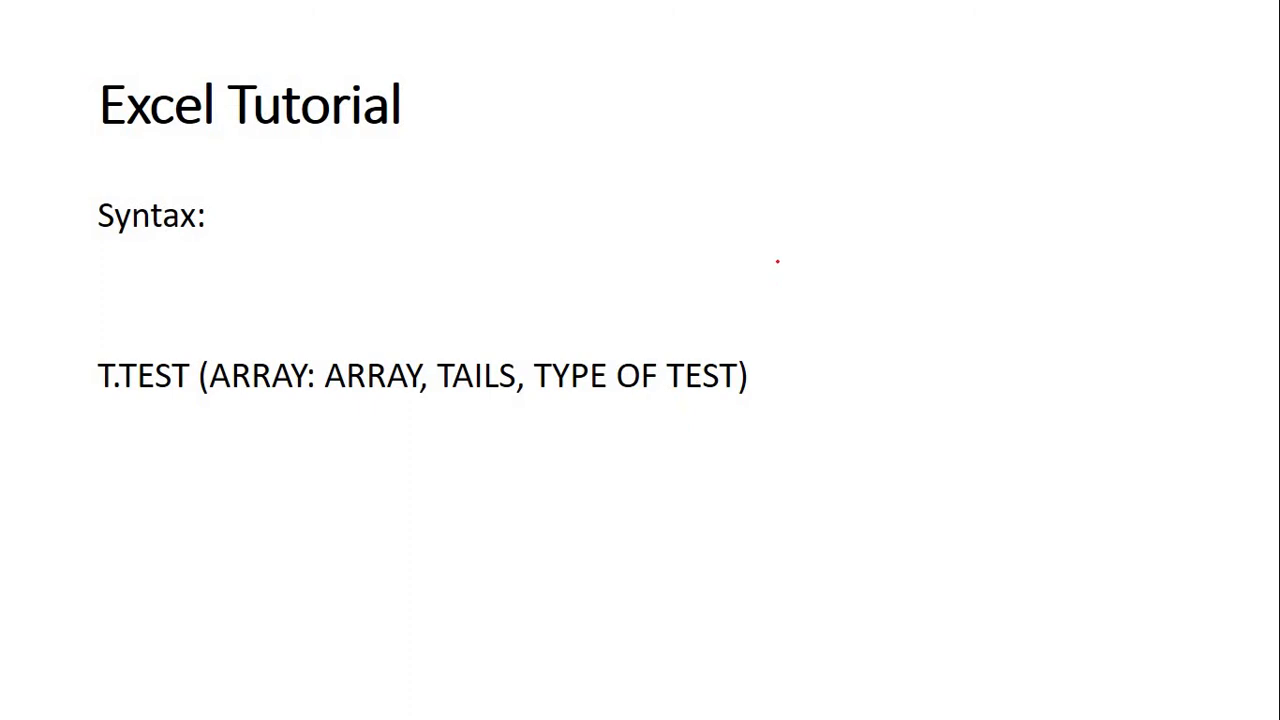
mouse_move(777, 261)
mouse_down()
mouse_move(790, 274)
mouse_move(773, 284)
mouse_move(841, 289)
mouse_move(866, 274)
mouse_move(855, 287)
mouse_up()
click(847, 279)
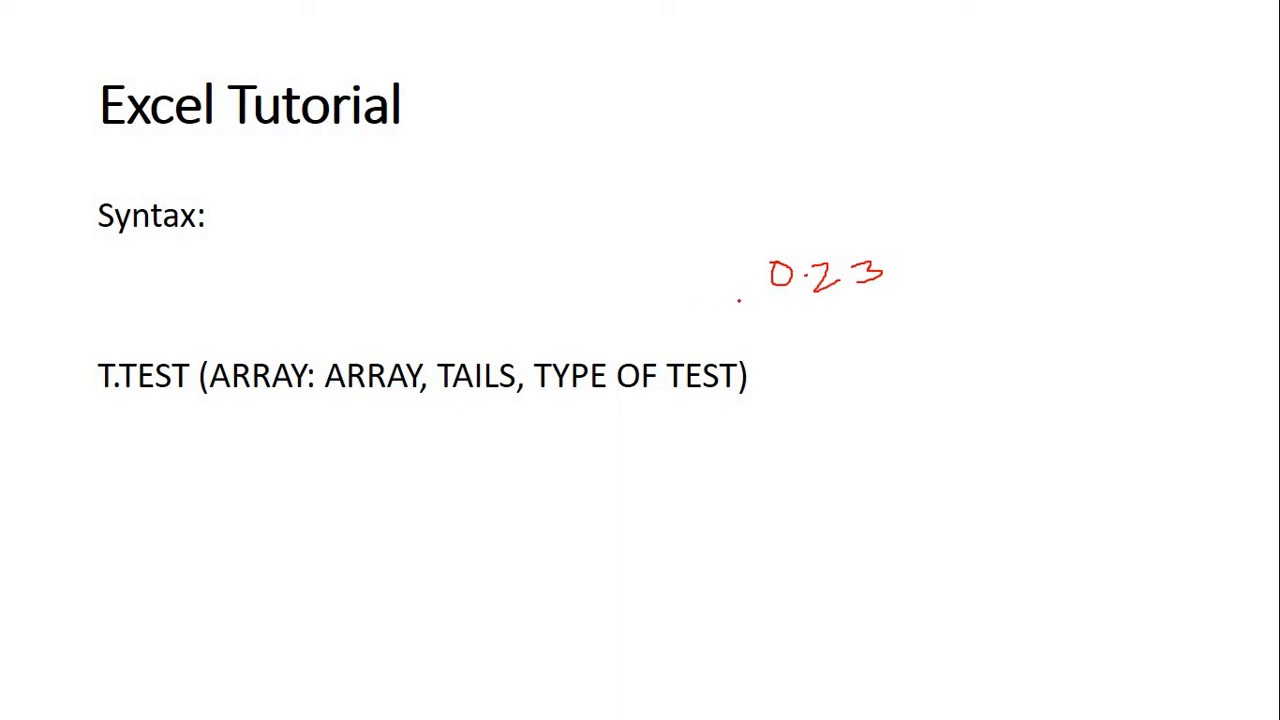
mouse_move(1000, 312)
mouse_down()
mouse_move(868, 188)
mouse_move(752, 266)
mouse_move(758, 310)
mouse_up()
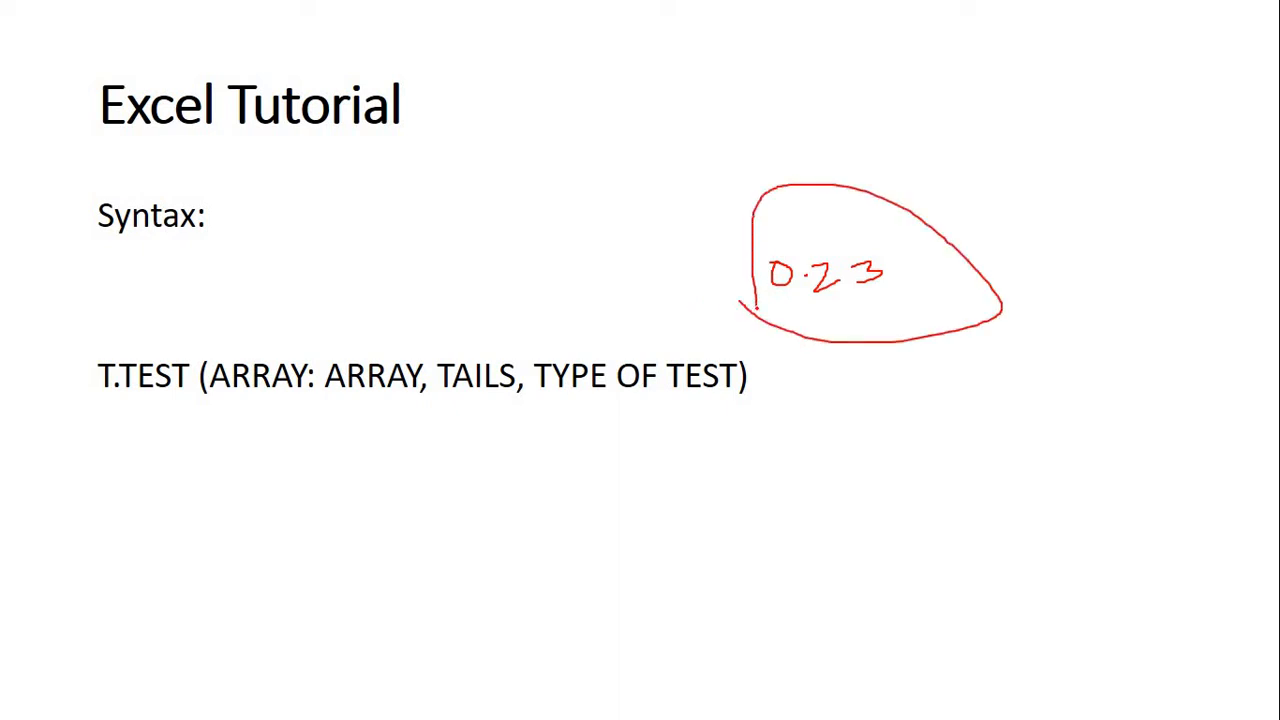
Return to Excel and set the type argument of the T.TEST formula in H14 to 2
key(alt+Tab)
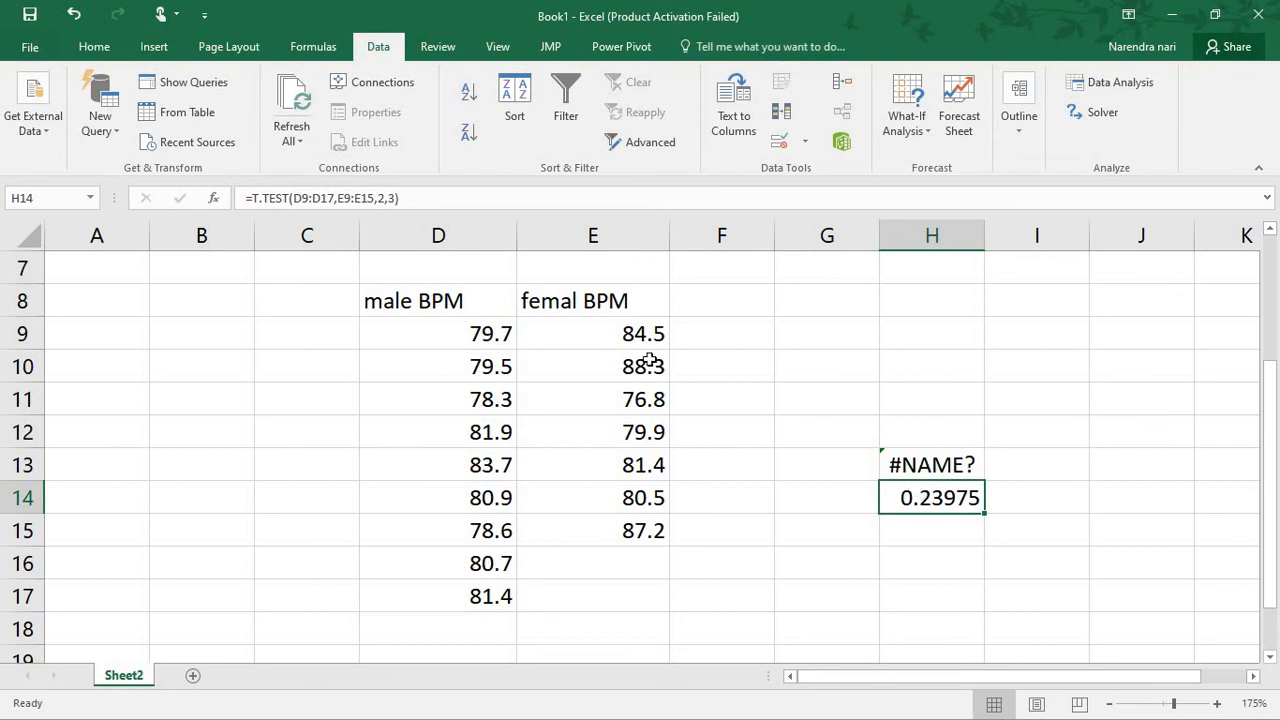
click(397, 200)
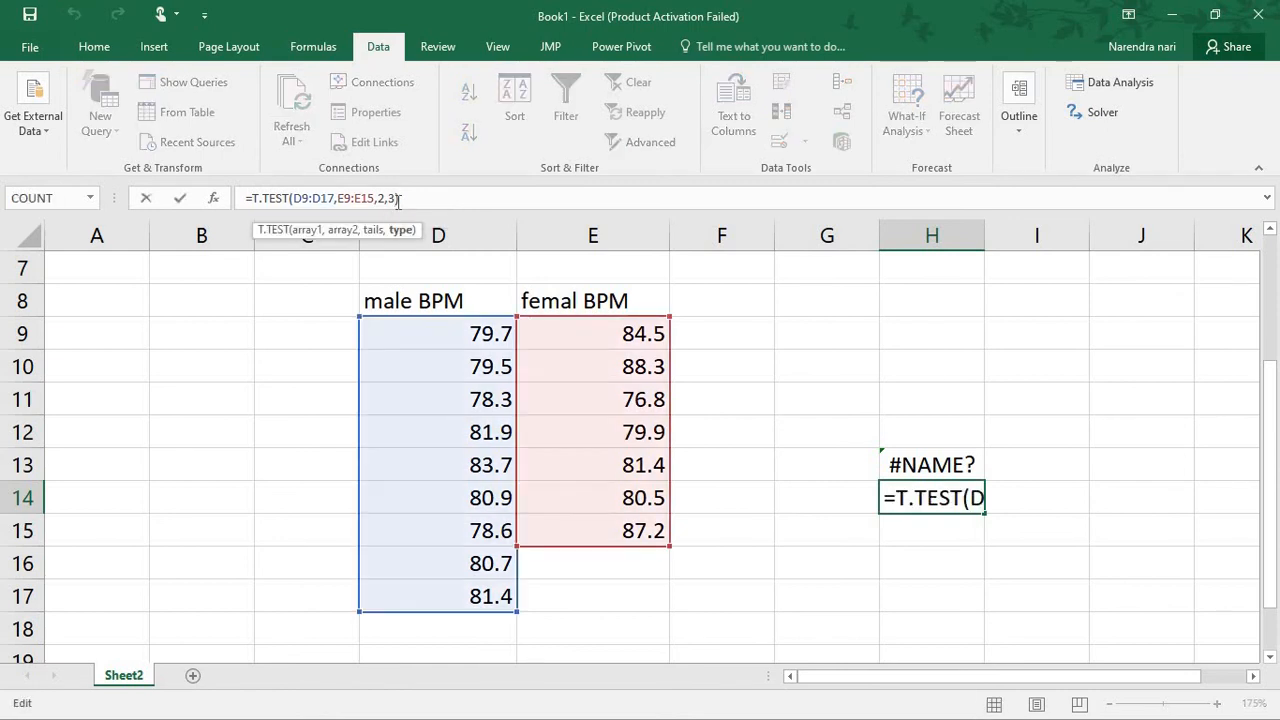
key(BackSpace)
text(2)
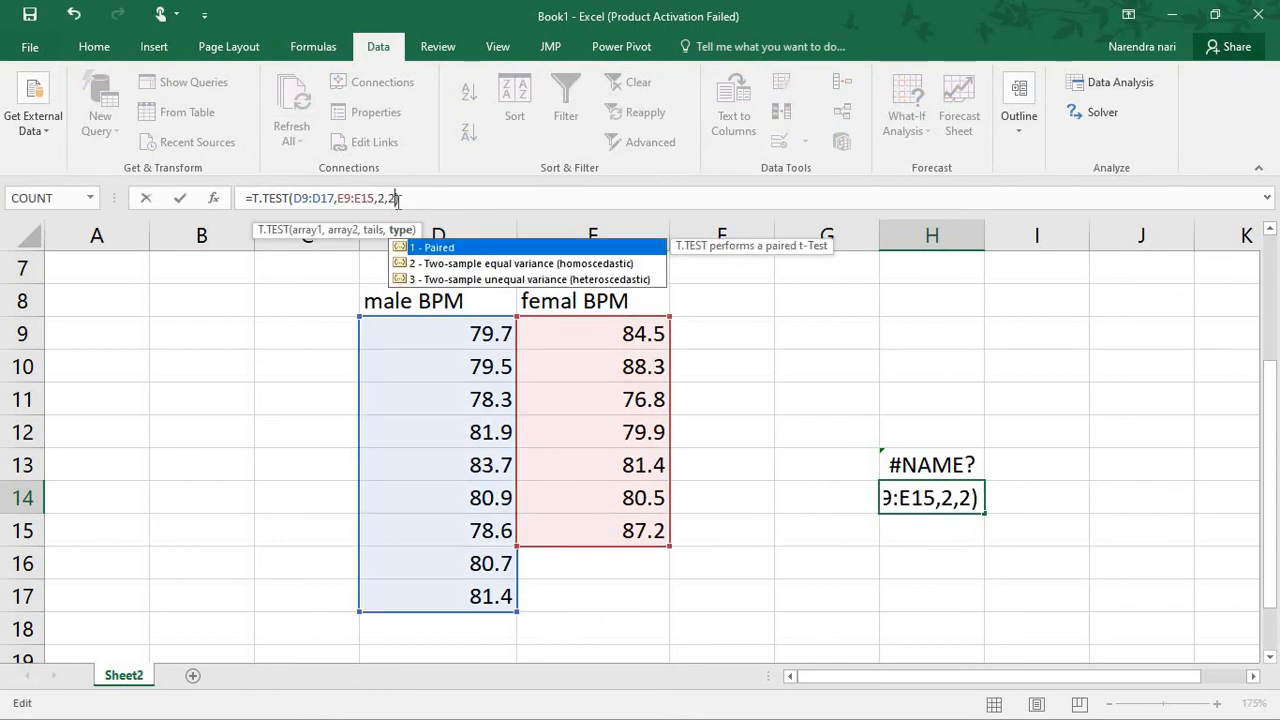
key(Return)
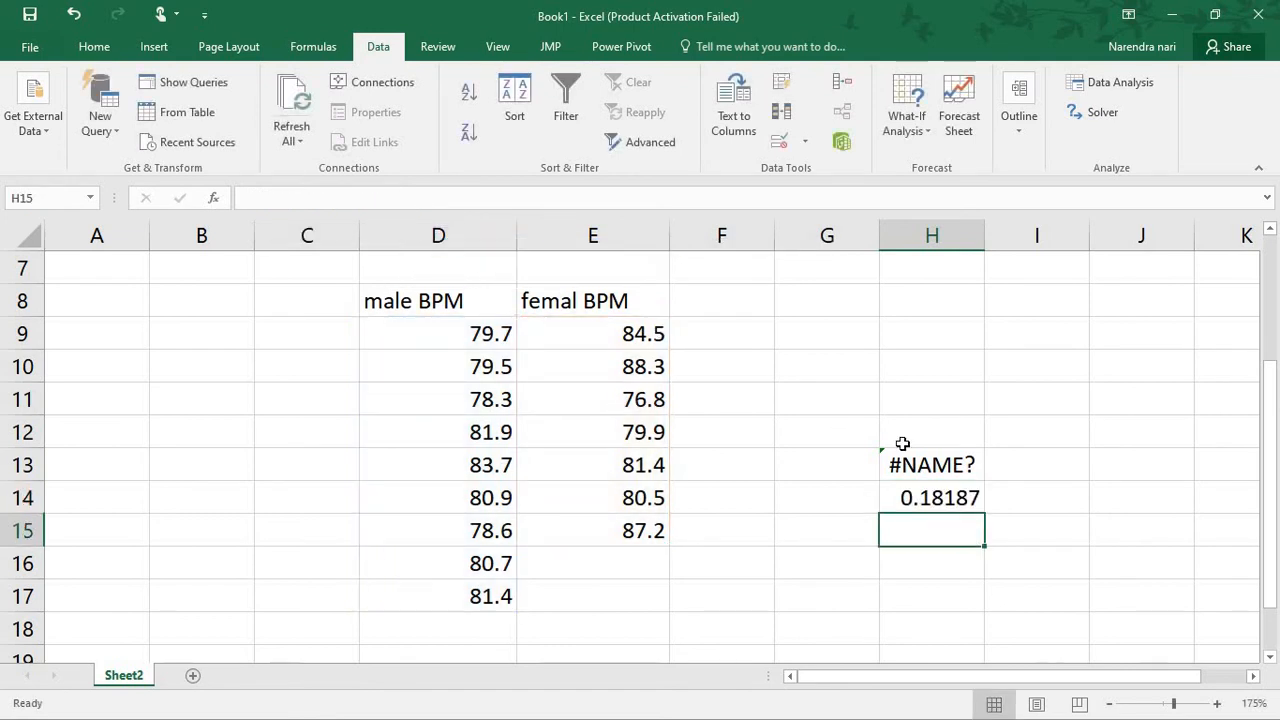
Set the type argument of the H14 formula to 1 (paired), and highlight D8:E17 to compare the two samples
click(951, 490)
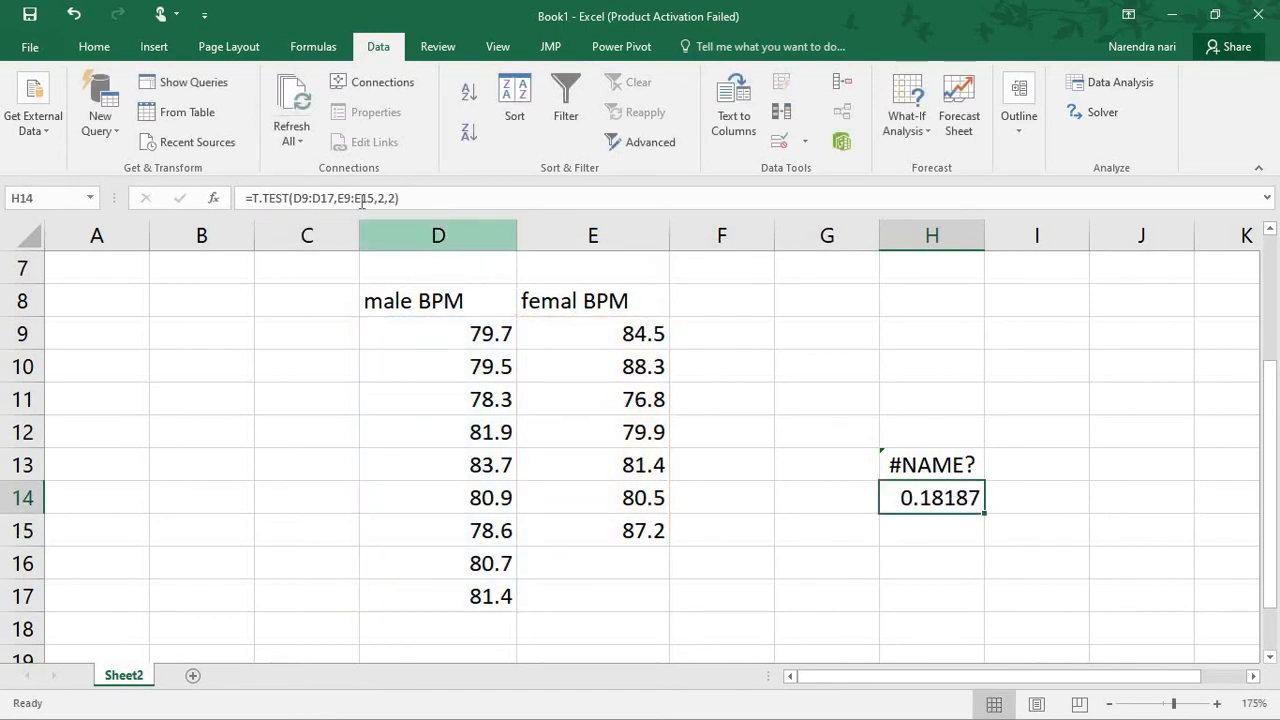
click(397, 197)
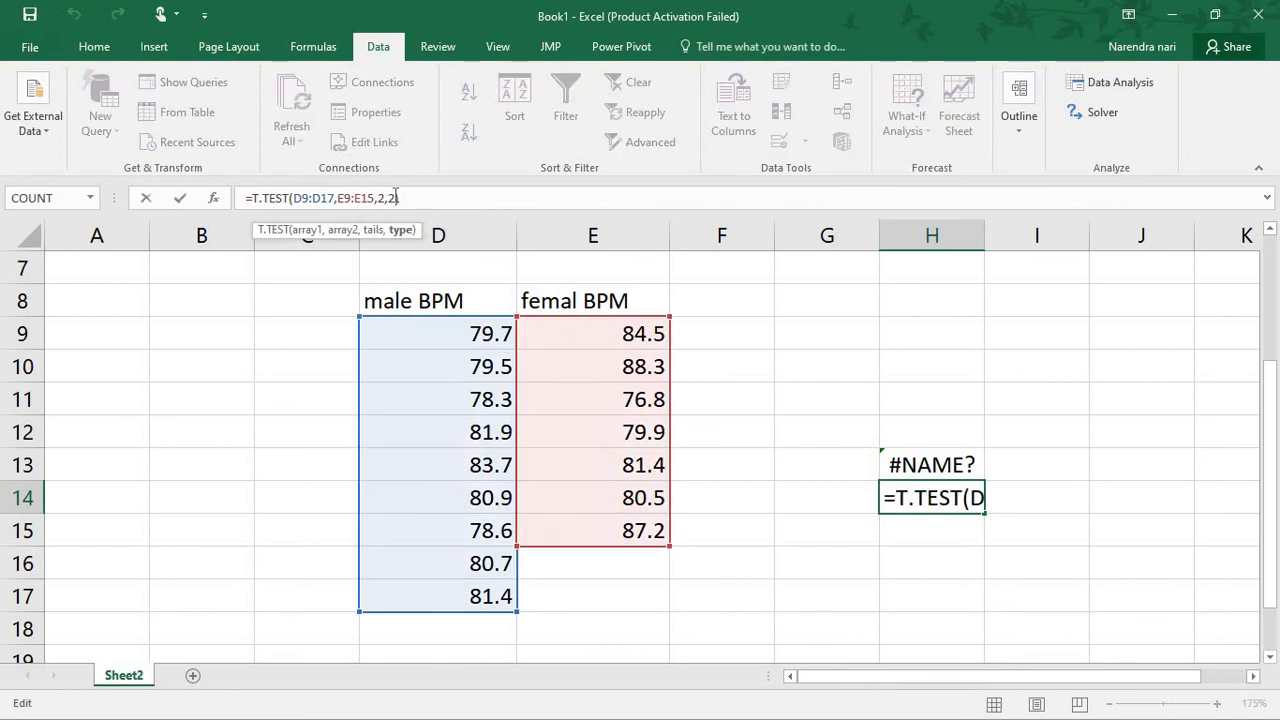
key(BackSpace)
text(1)
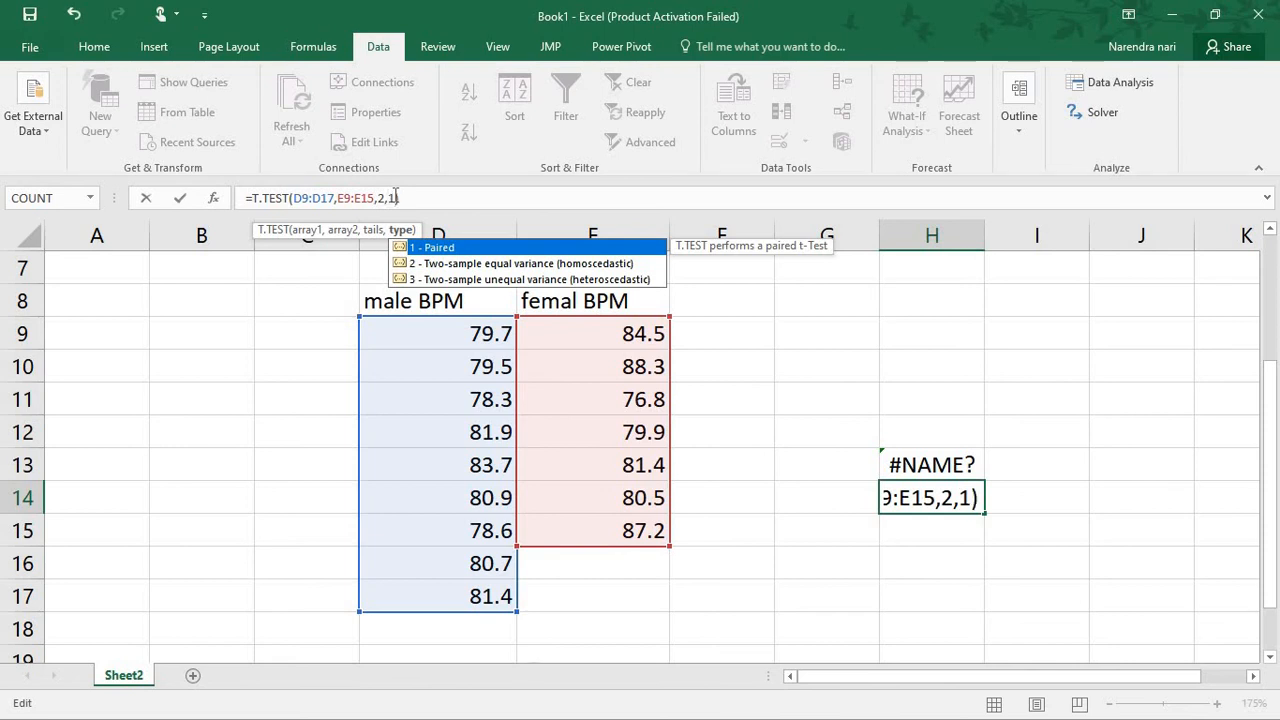
key(Return)
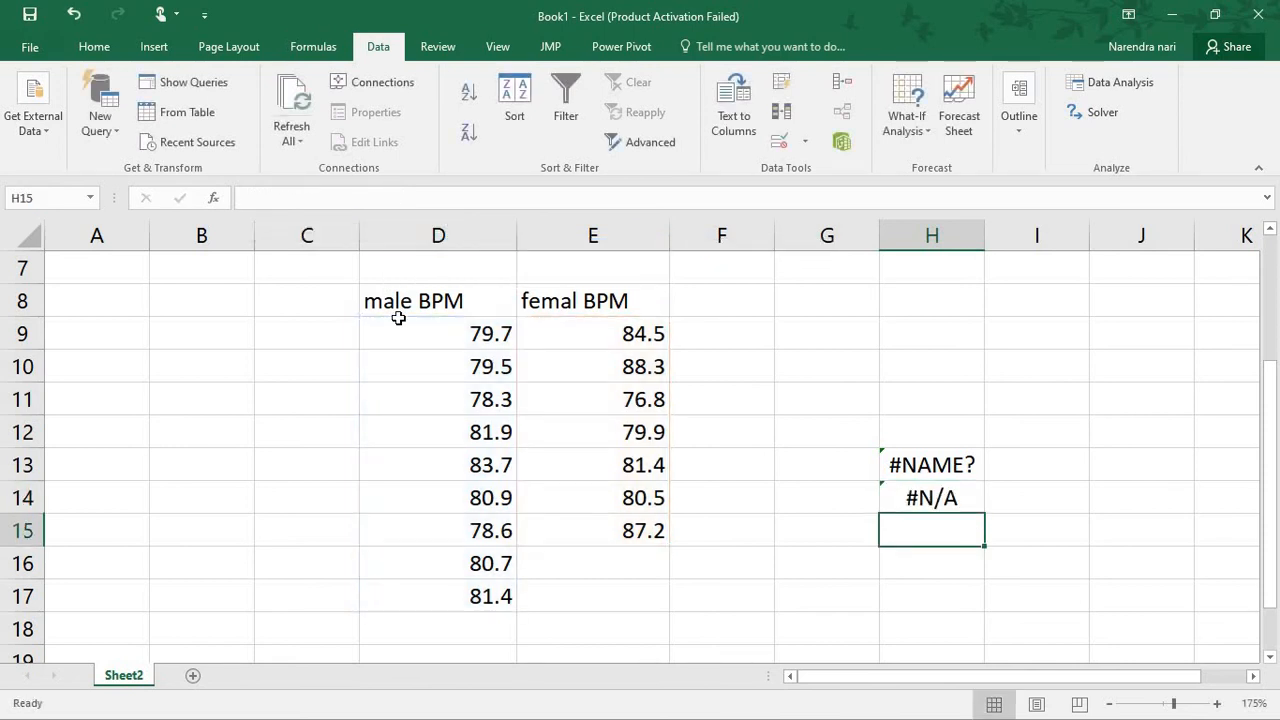
drag(409, 309, 571, 600)
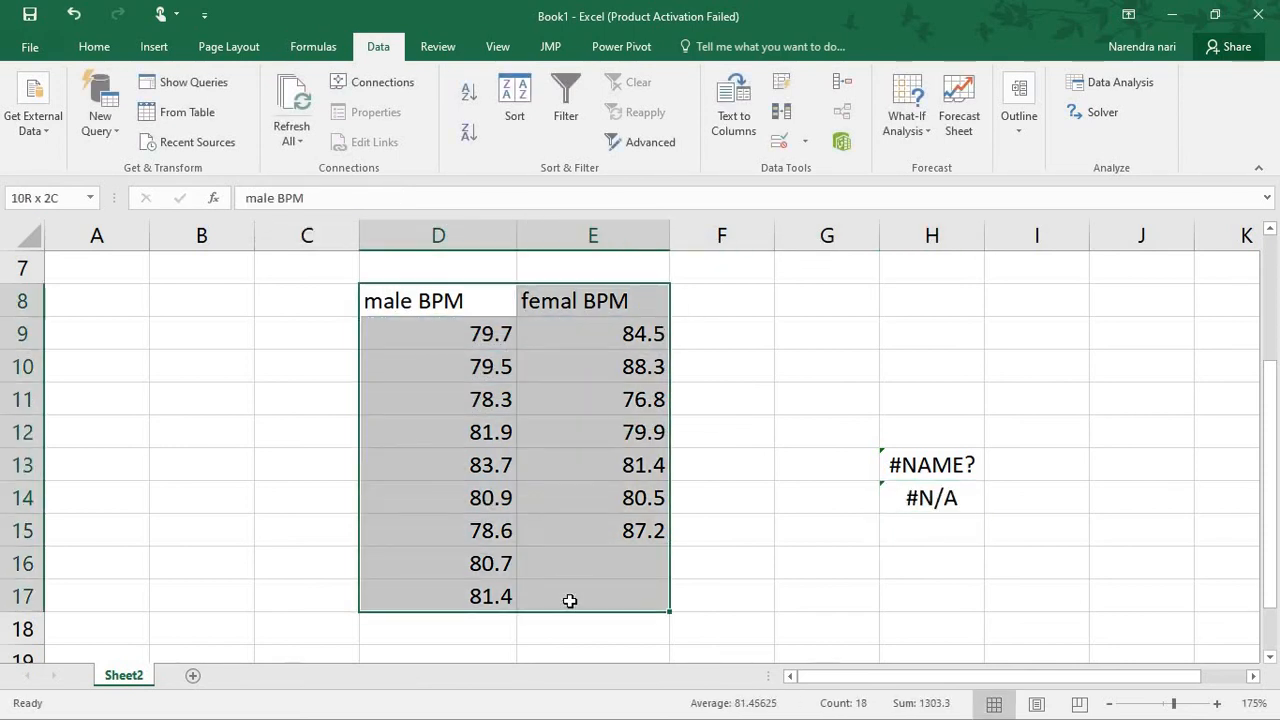
click(679, 443)
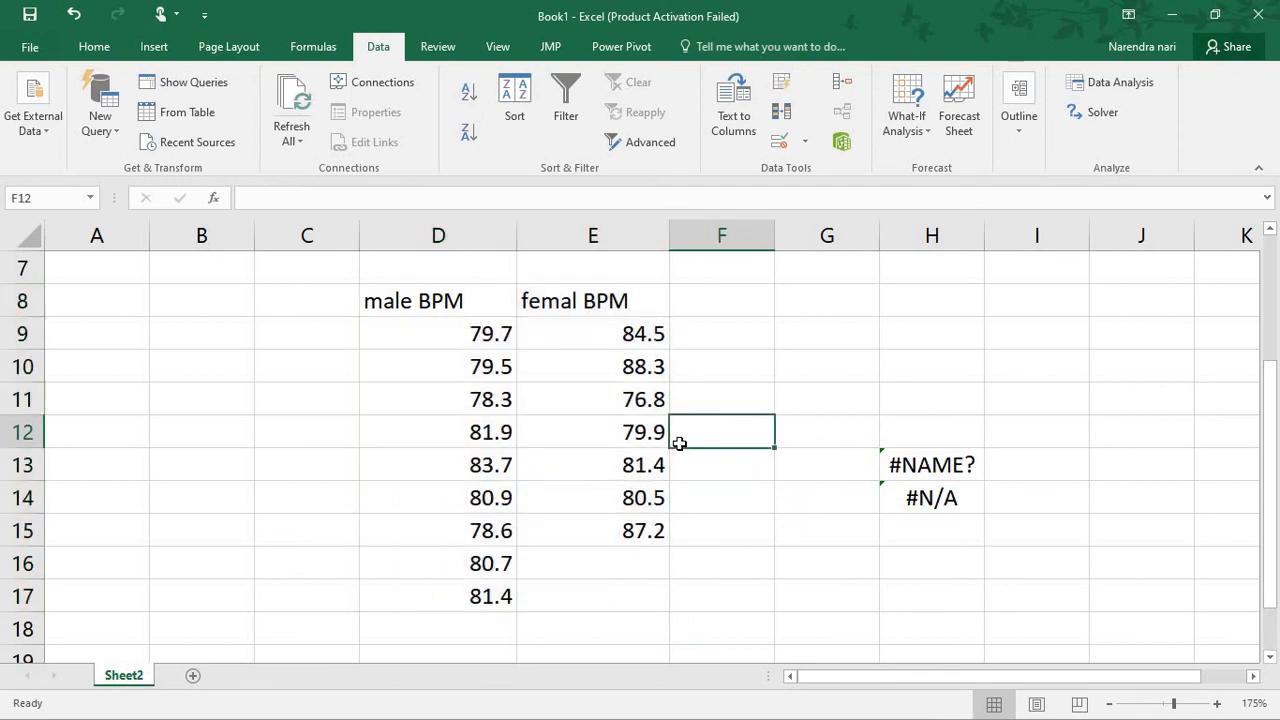
Advance the PowerPoint slide show to the In R slide, and switch to RStudio
key(alt+Tab)
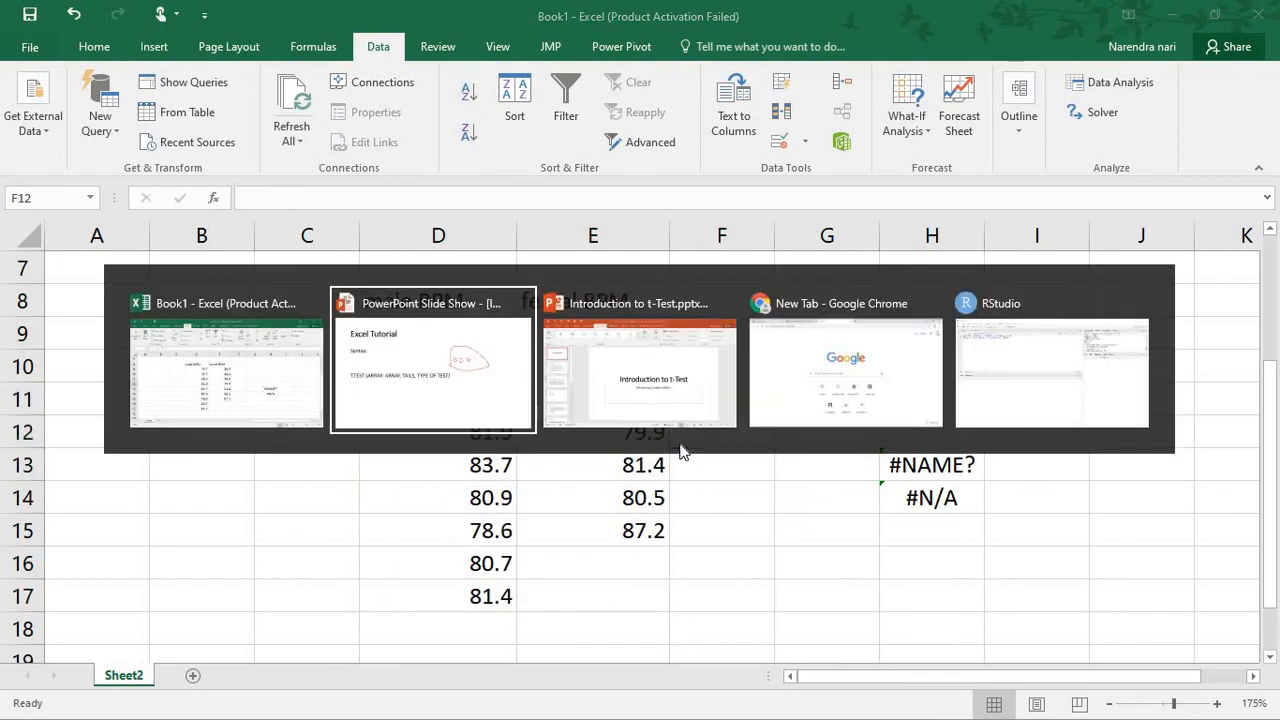
key(Right)
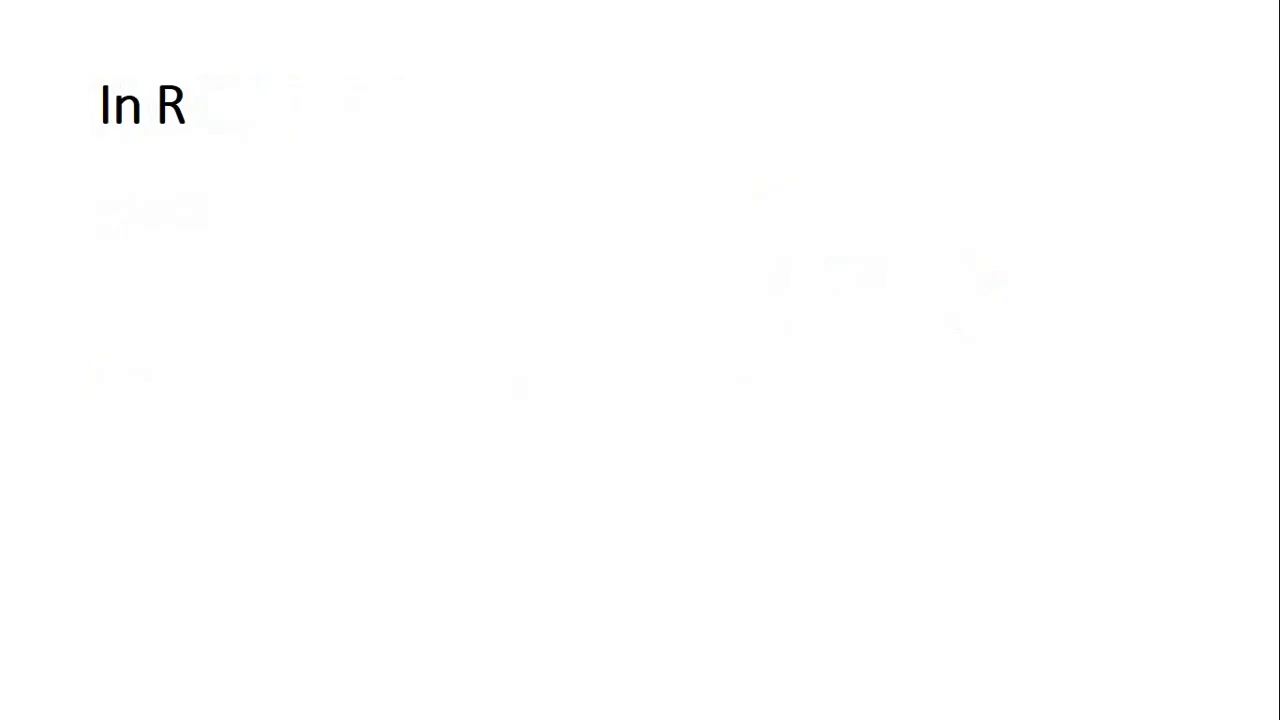
key(alt+Tab)
key(alt+Tab)
key(alt+Tab)
key(alt+Tab)
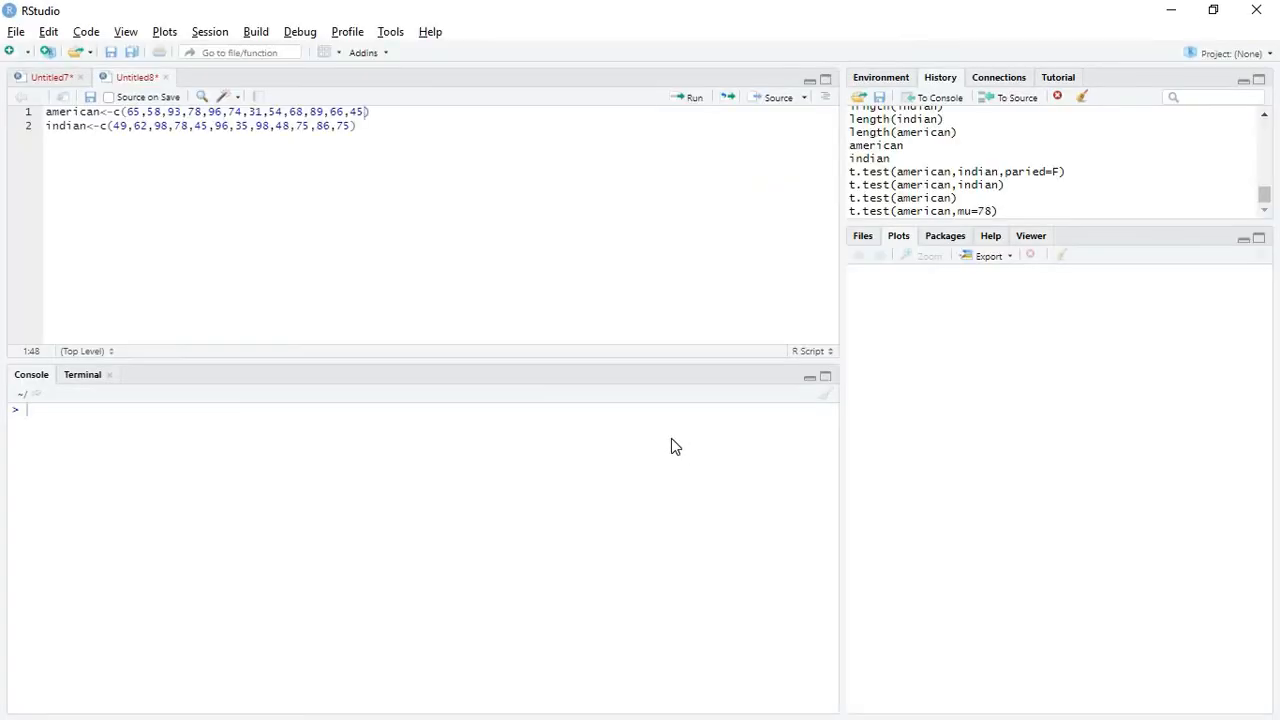
Print the american and indian vectors in the console
click(347, 231)
text(amer)
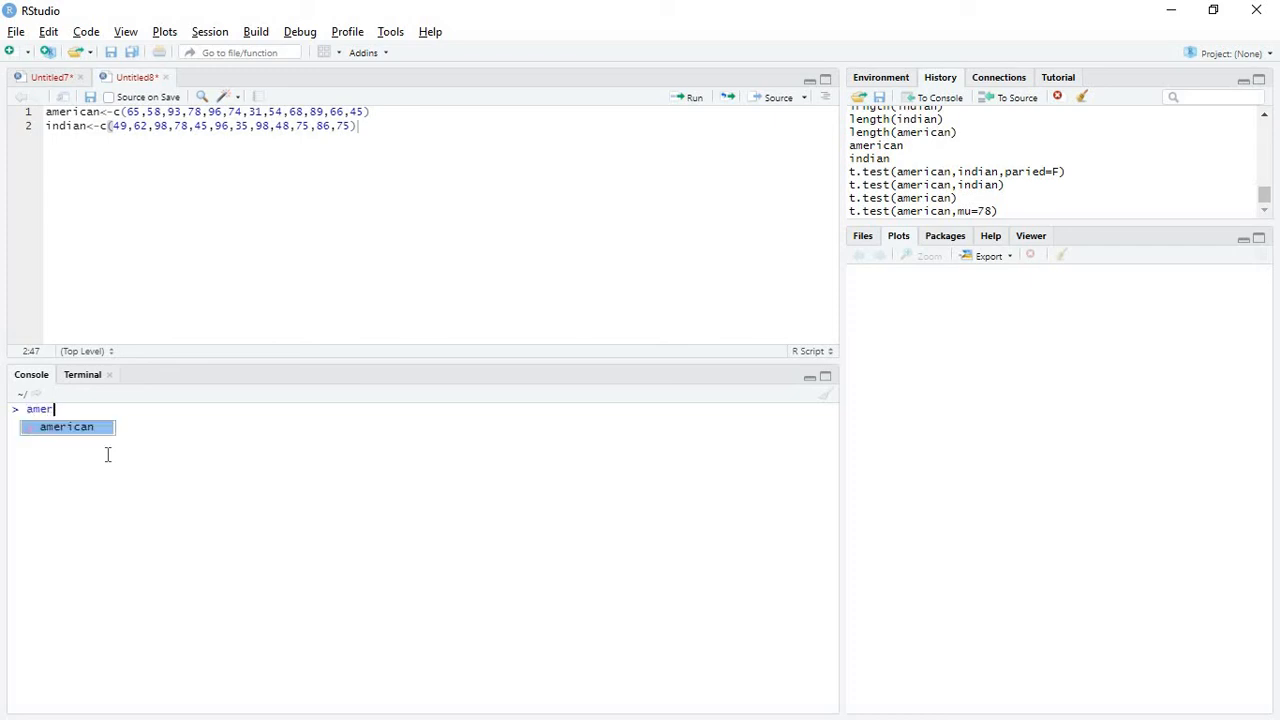
key(Tab)
key(Return)
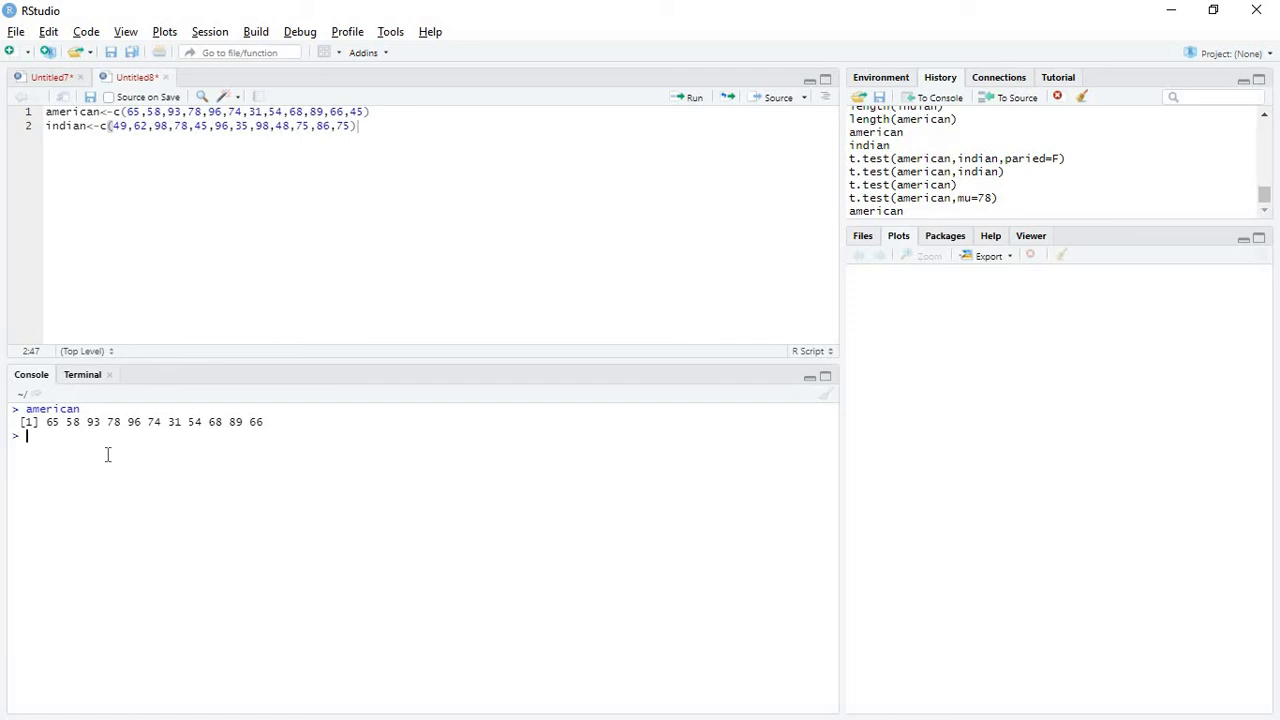
text(india)
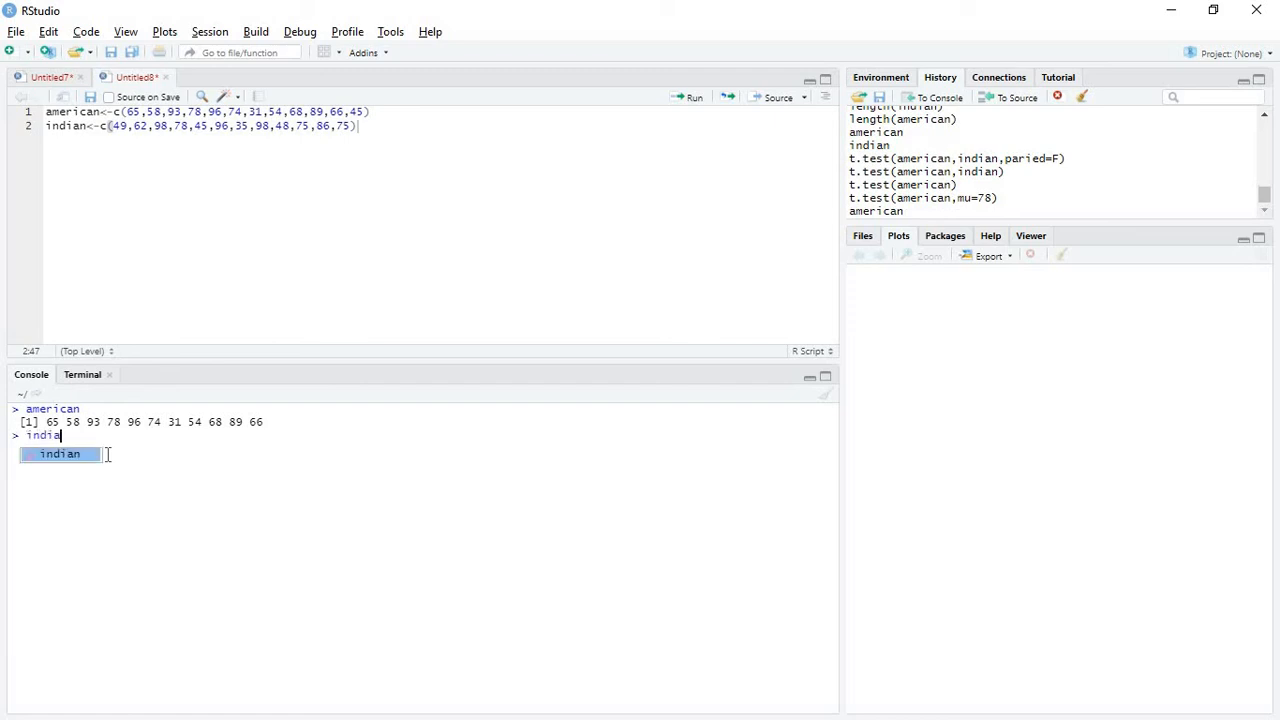
key(Tab)
key(Return)
Check the number of values in the american vector with length(american)
text(le)
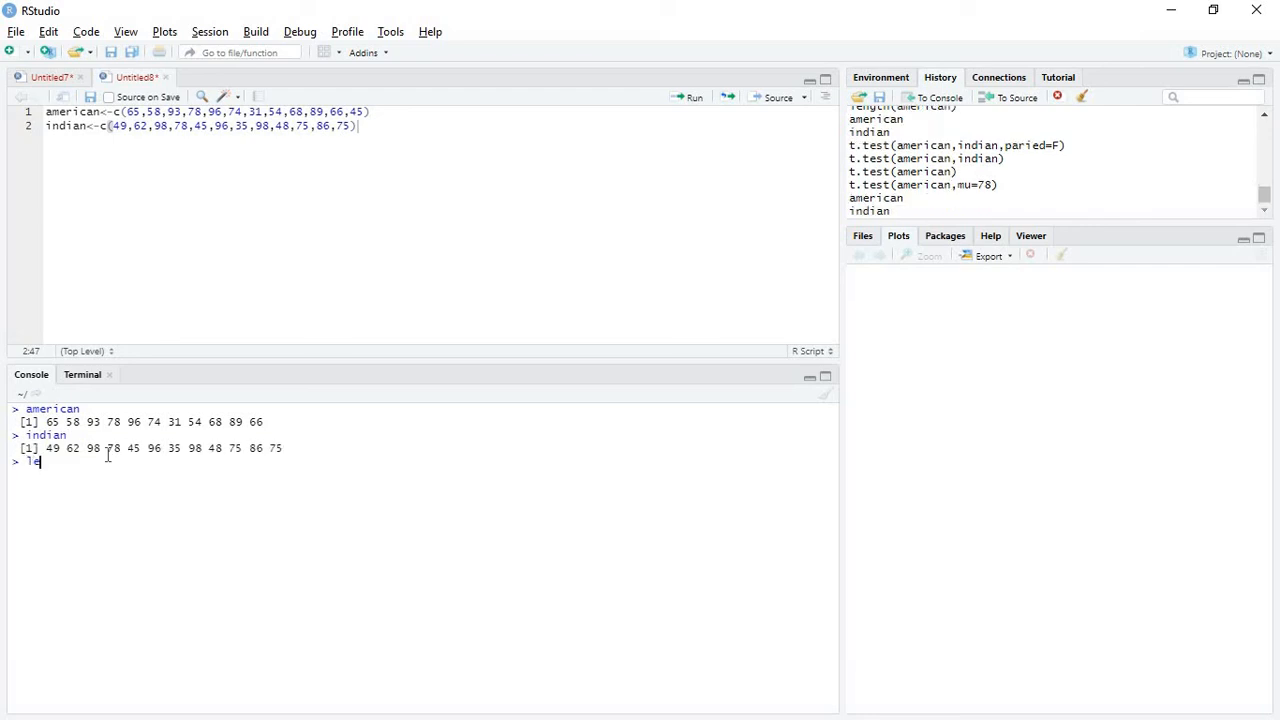
text(ngth((a)
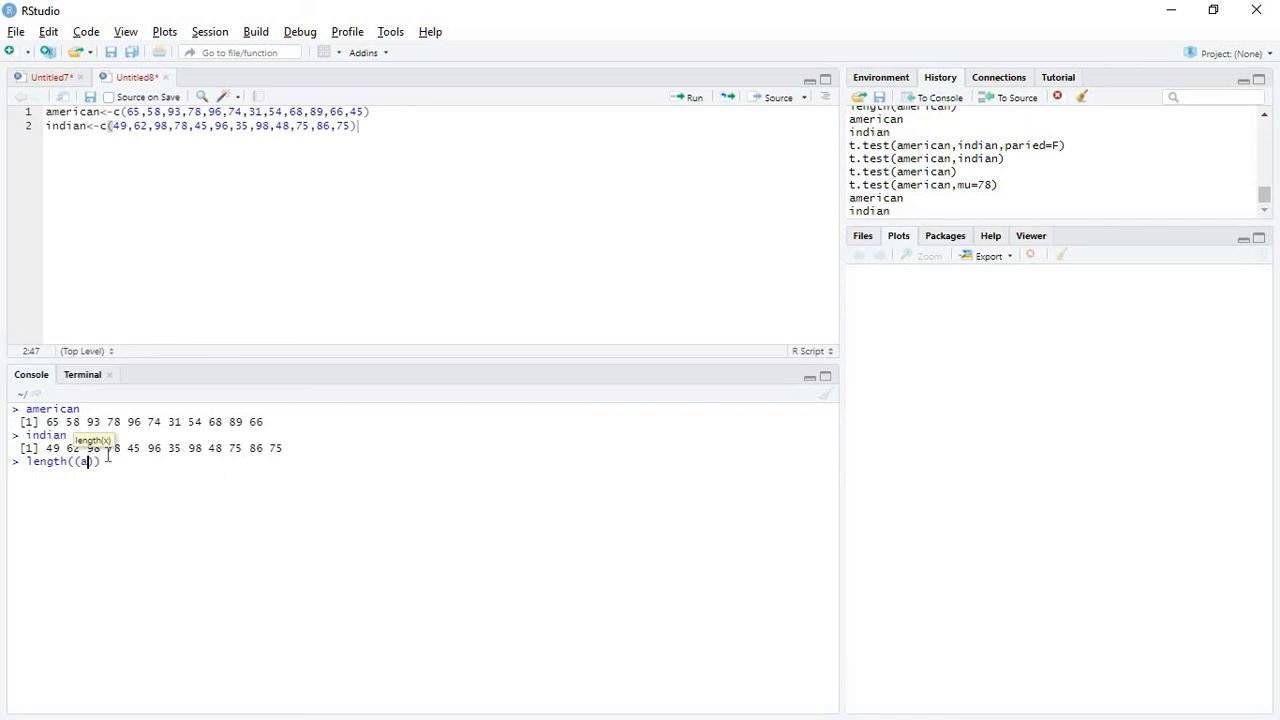
key(BackSpace)
key(BackSpace)
text(amer)
key(Return)
key(Return)
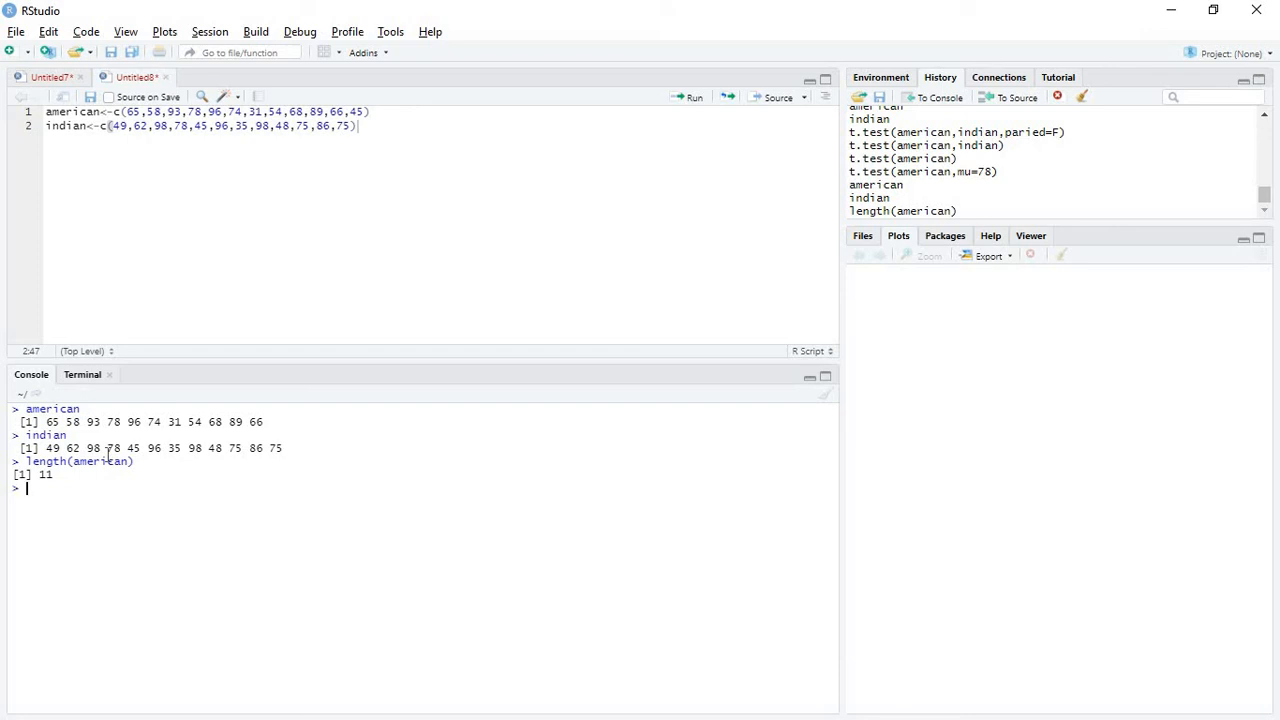
Open the R documentation for t.test with ?t.test and highlight the default S3 method's usage
text(t.test)
key(Left)
key(Left)
key(Left)
key(Left)
key(Left)
key(Left)
text(?)
key(Return)
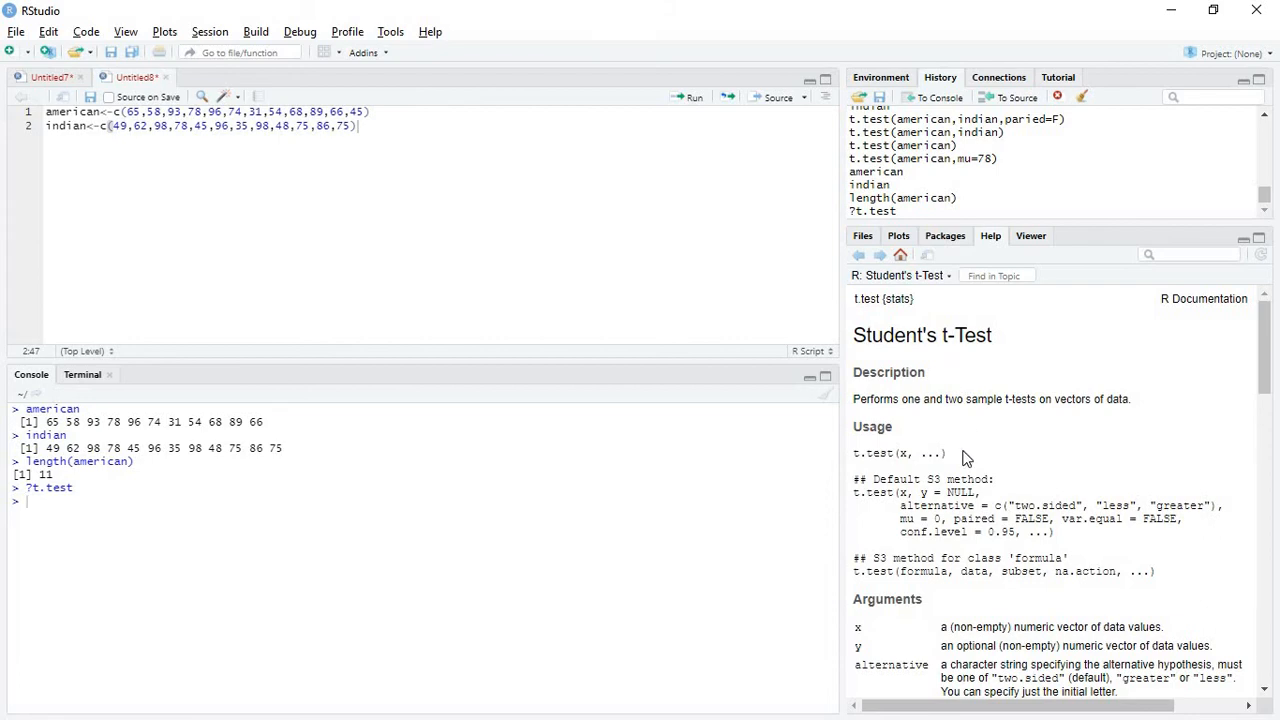
scroll(963, 458, down, 10)
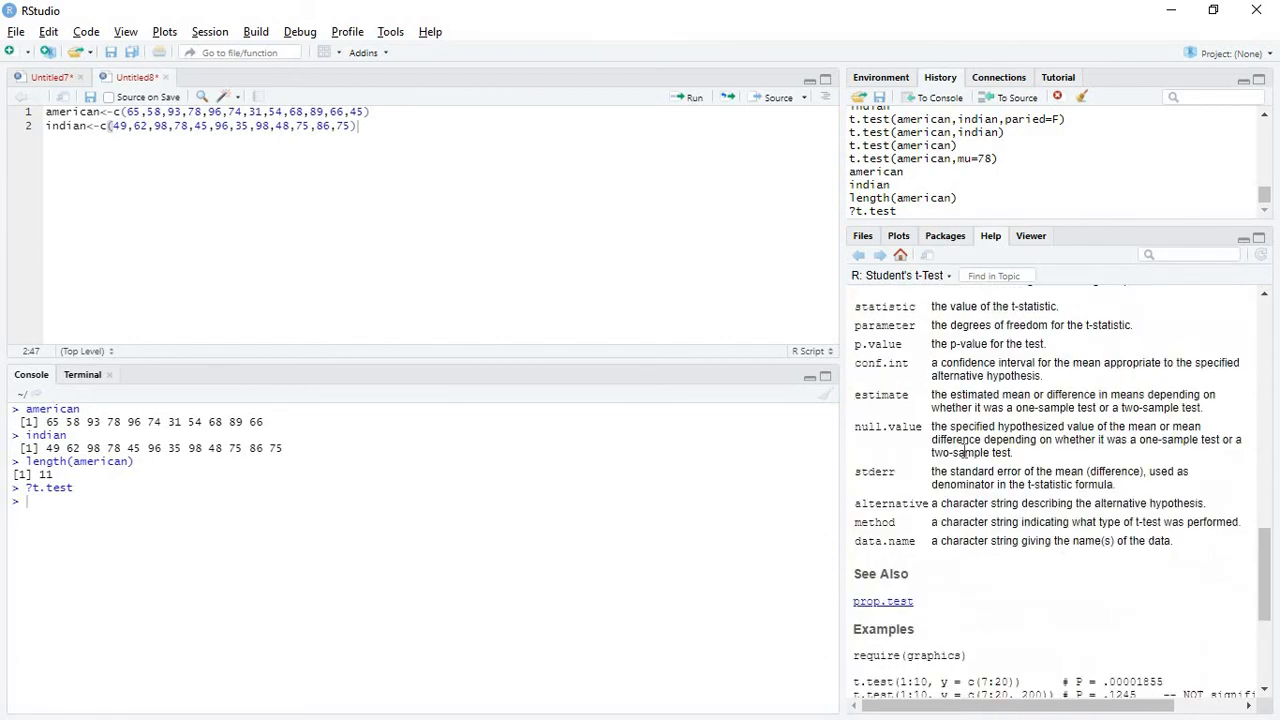
scroll(963, 452, up, 10)
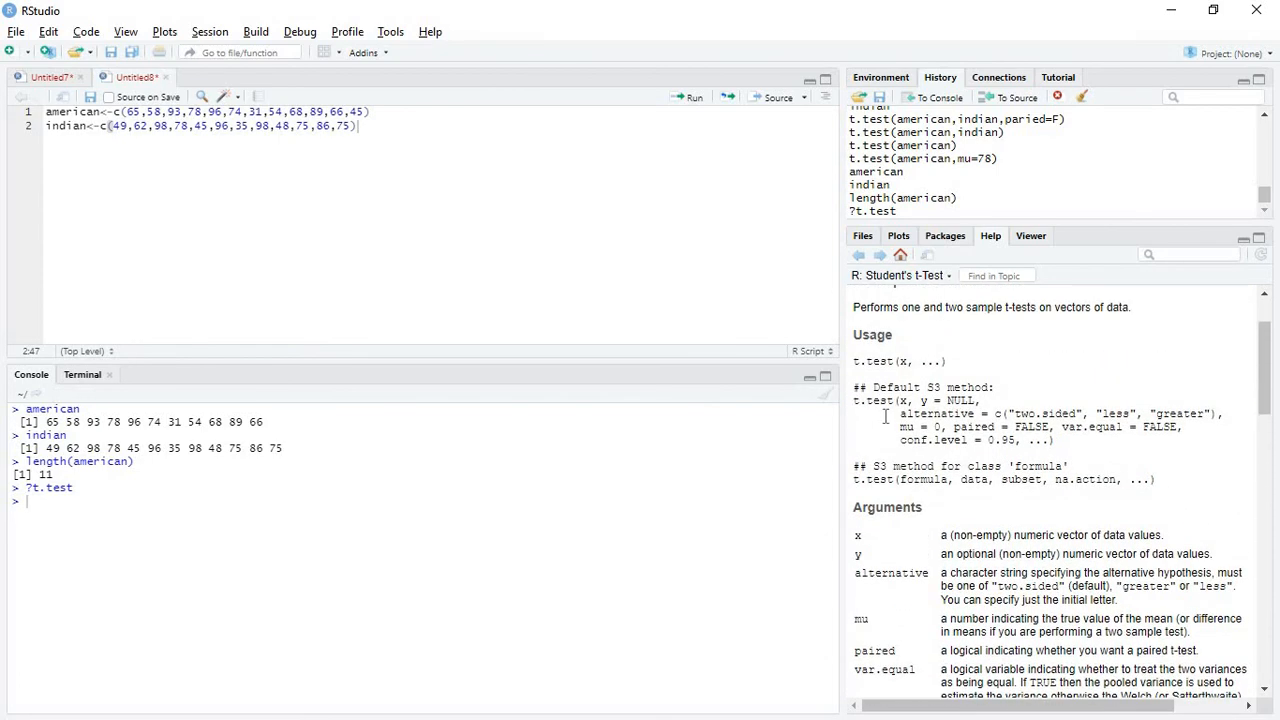
drag(853, 400, 1062, 458)
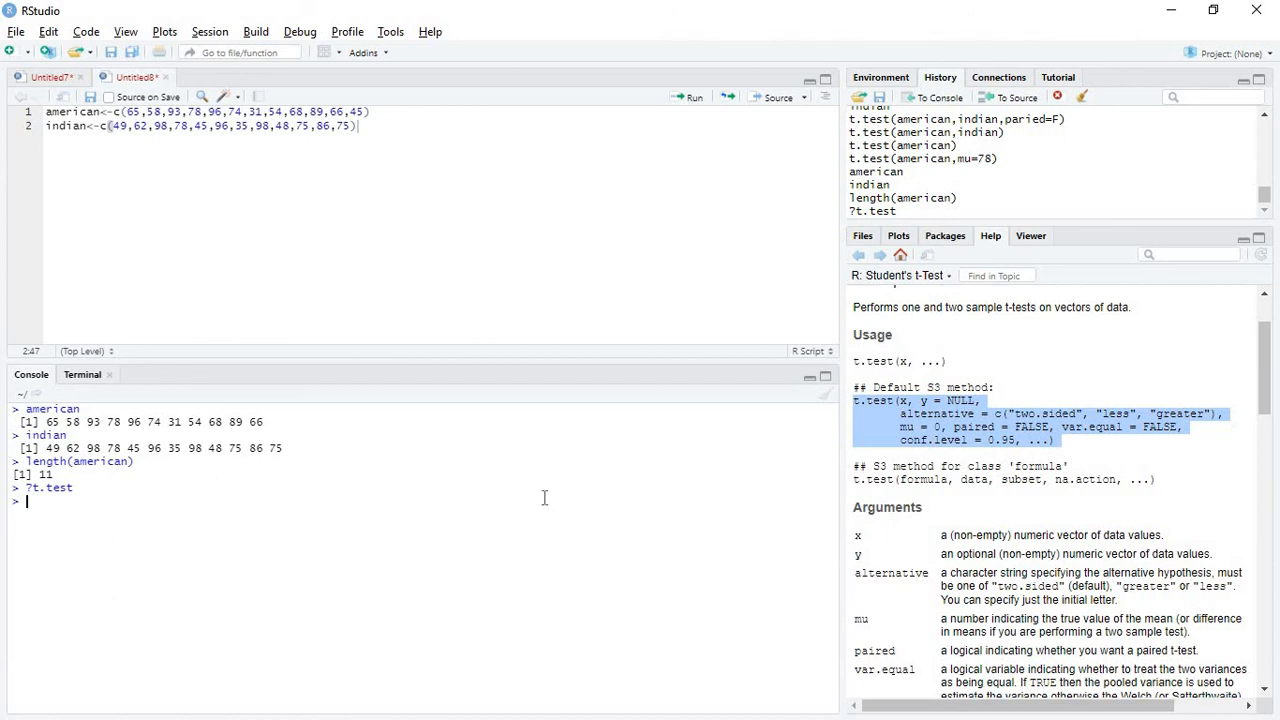
Run a one-sample t-test on the american vector with t.test(american,mu=70)
text(t.te)
text(st()
text(amer)
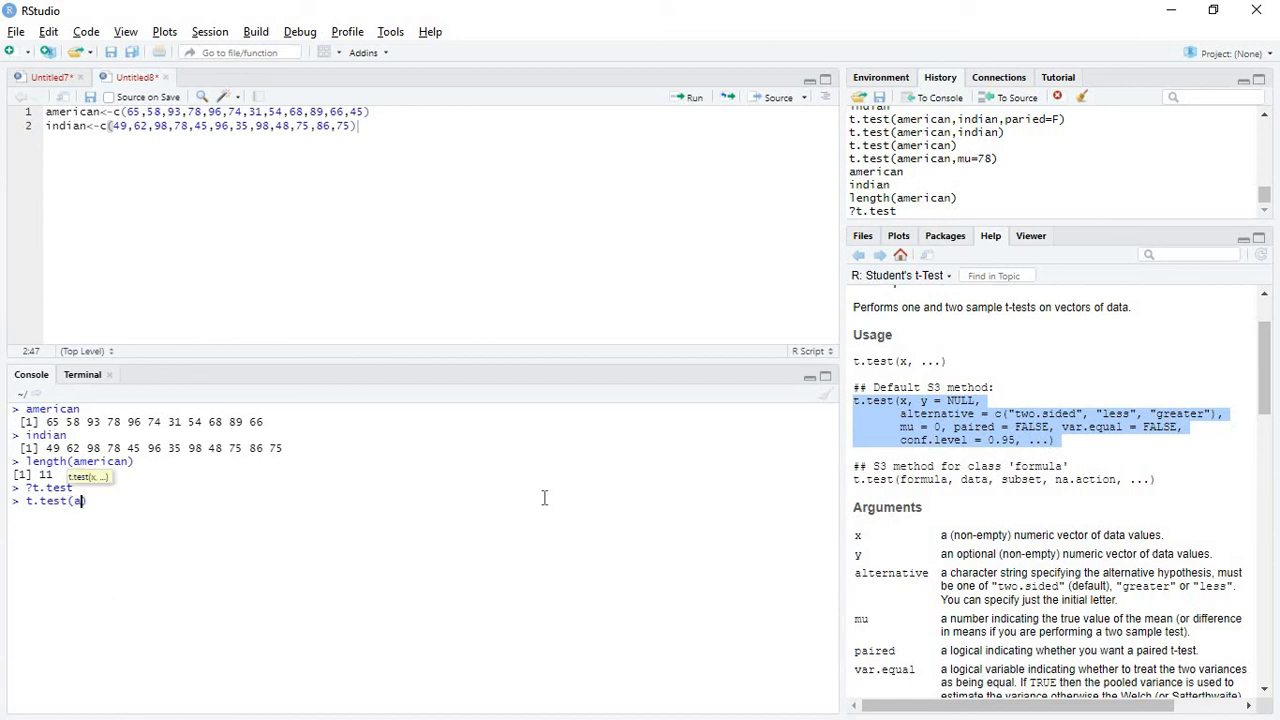
text(ica)
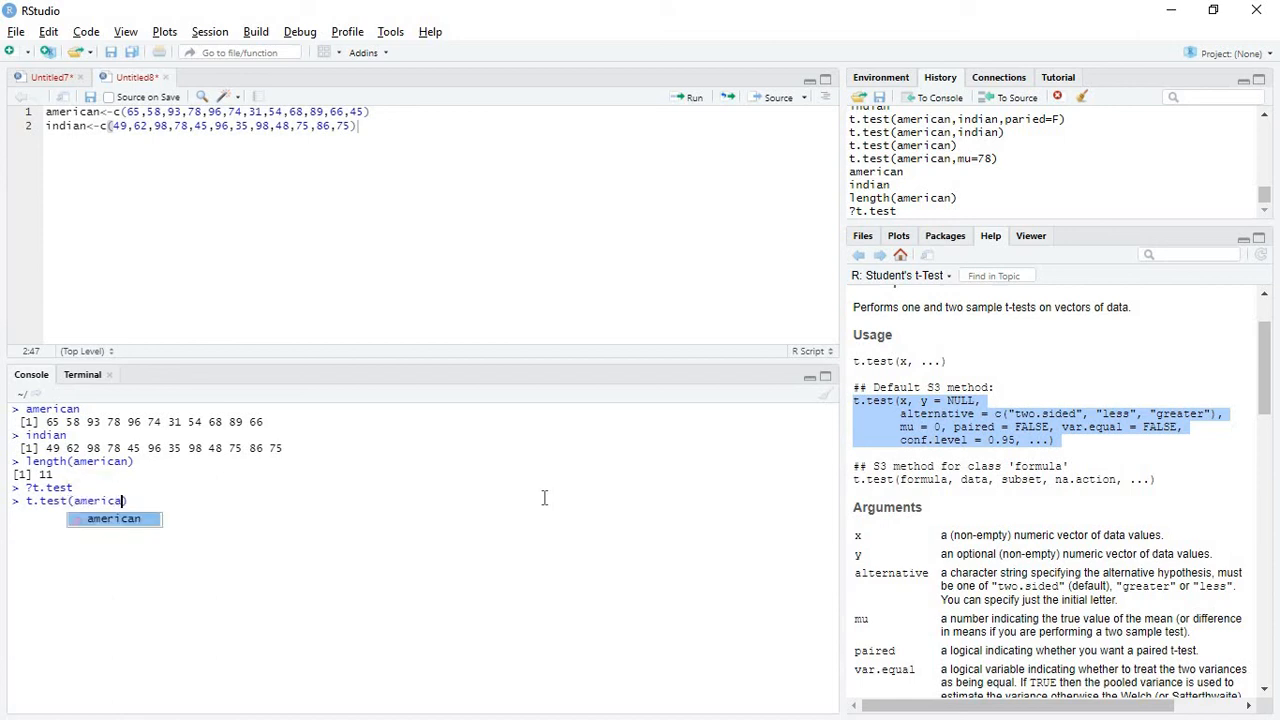
text(n,)
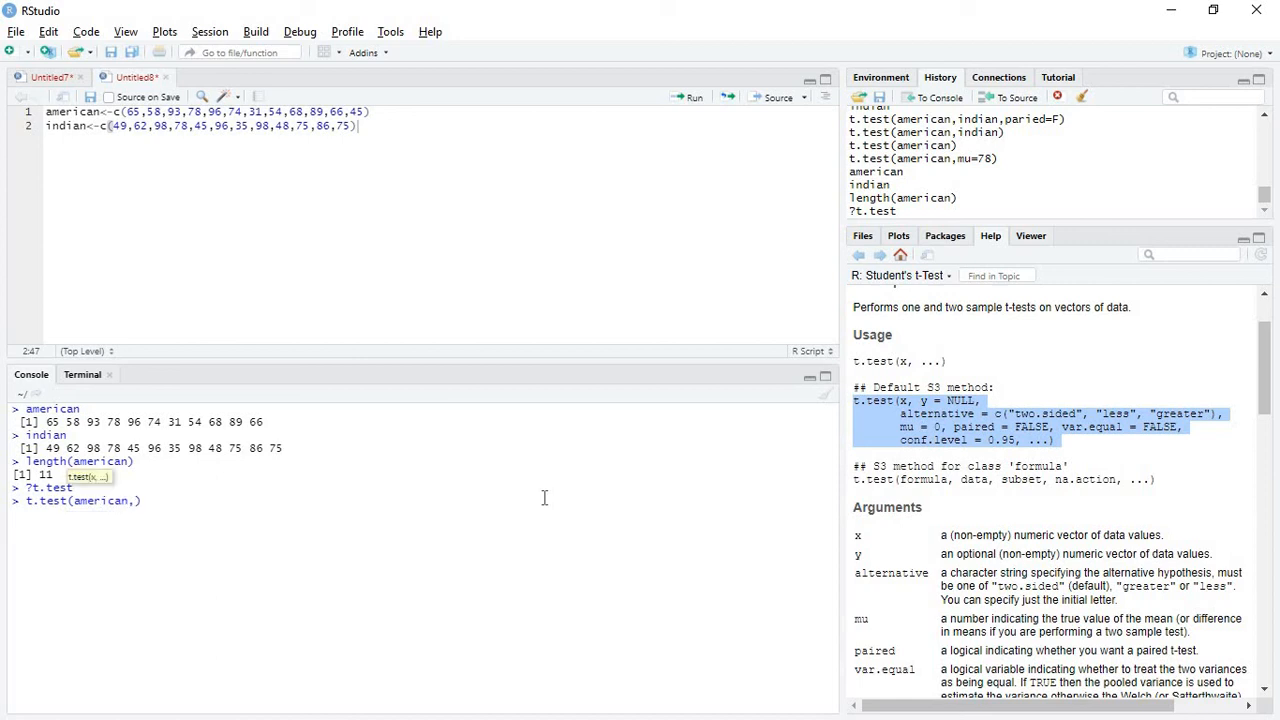
text(mu=)
text(70)
key(Return)
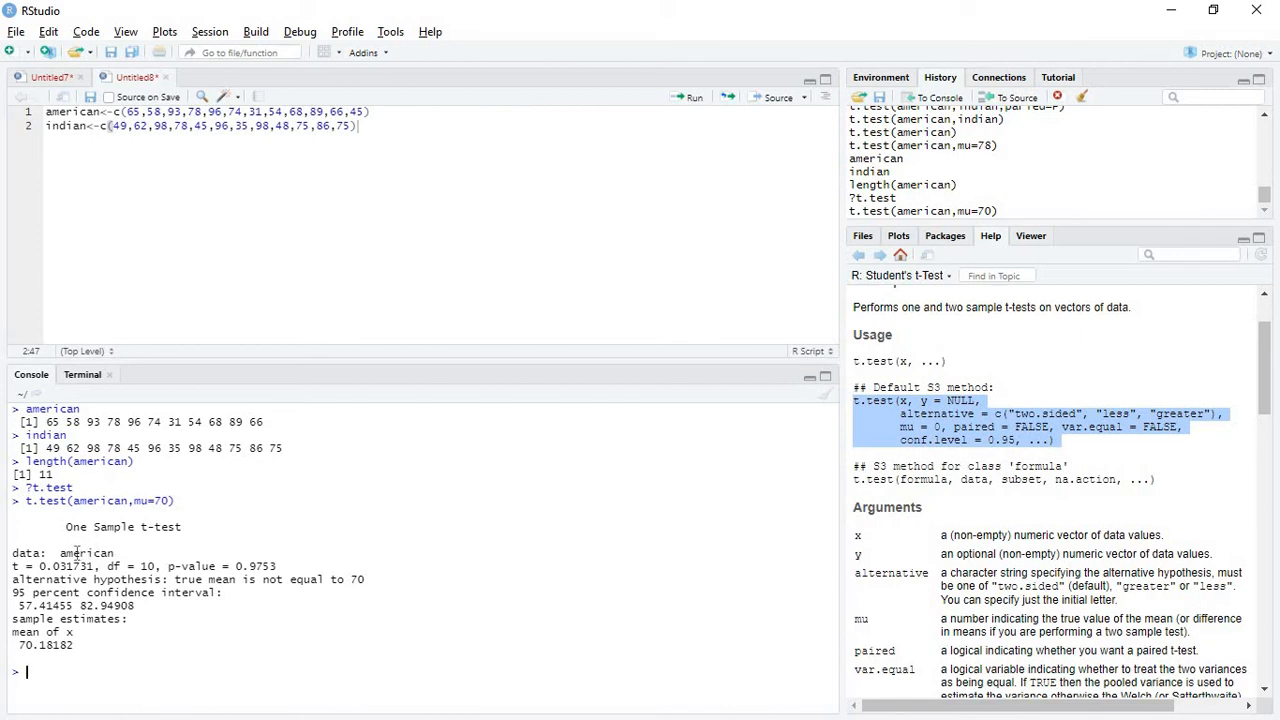
Examine the t statistic, degrees of freedom and p-value in the one-sample t-test output
drag(17, 566, 97, 566)
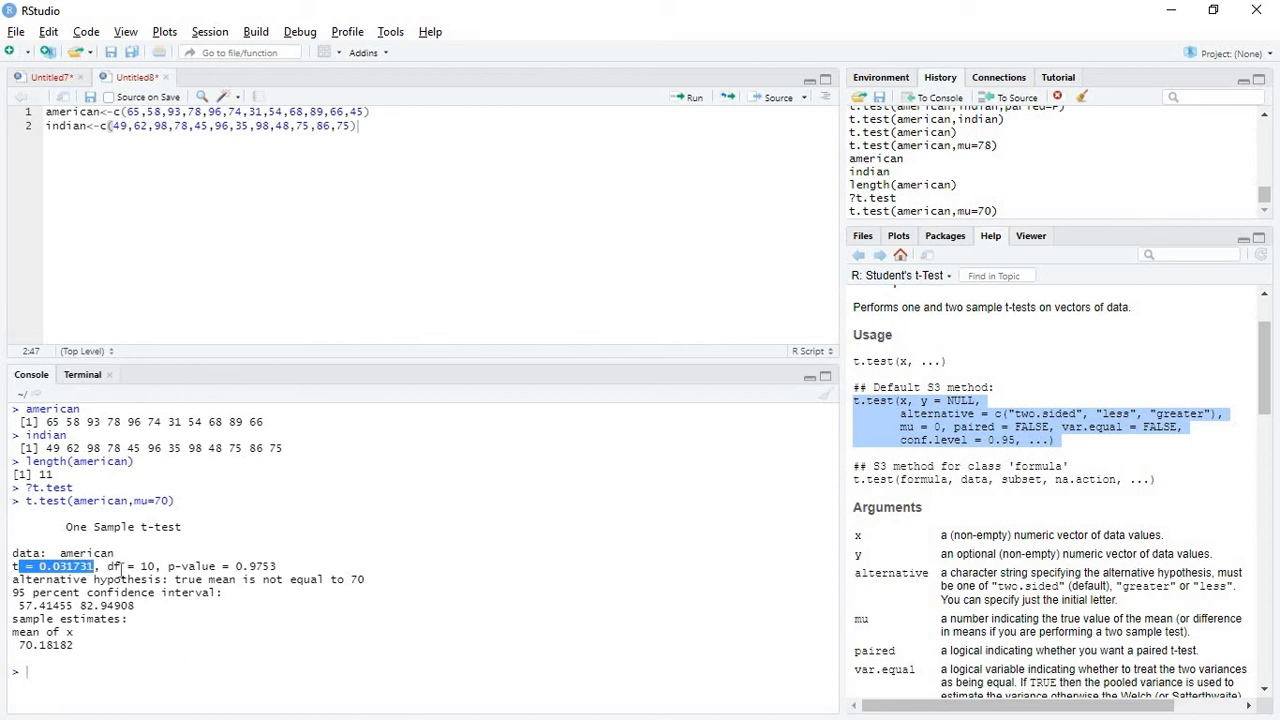
click(121, 567)
drag(107, 566, 139, 567)
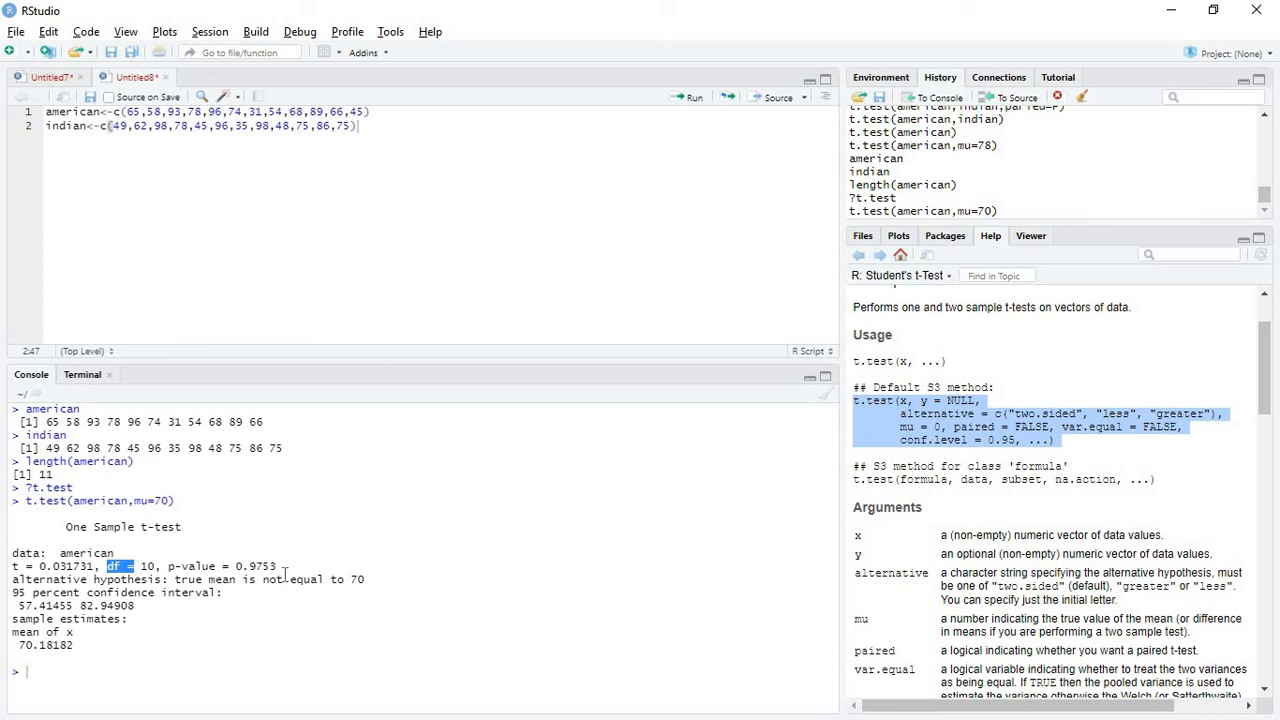
drag(280, 566, 170, 566)
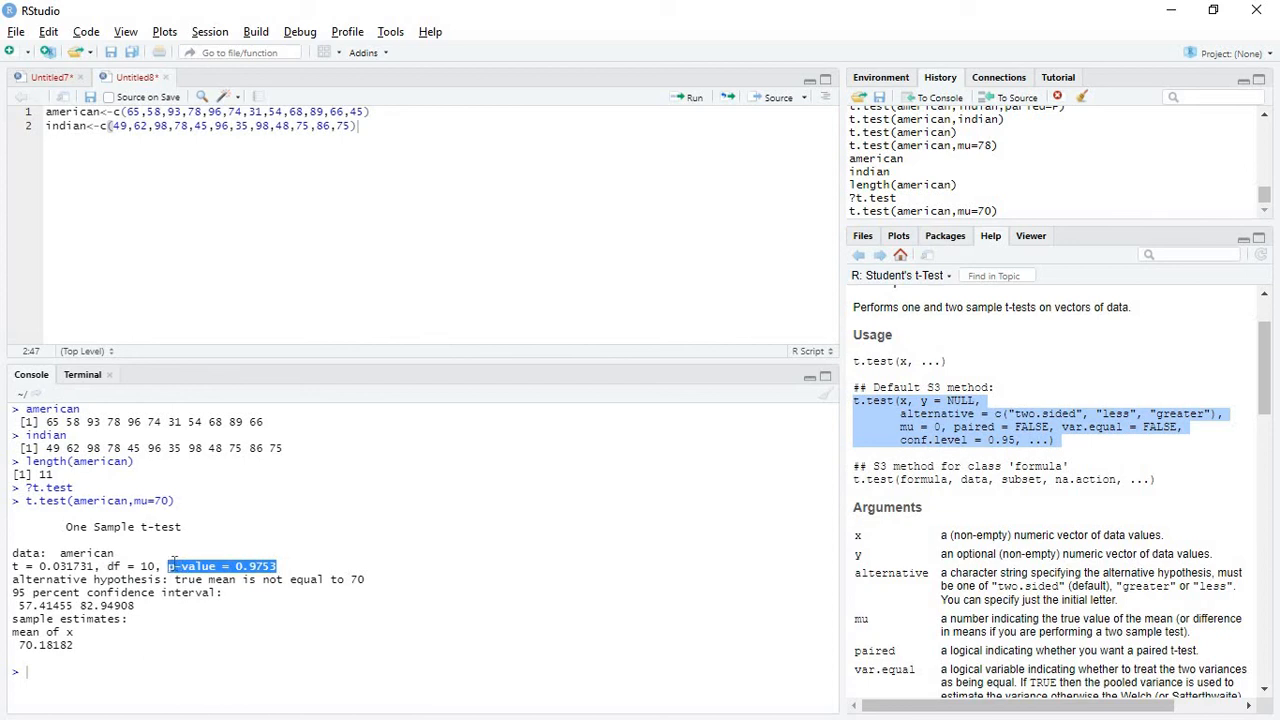
Run an unpaired two-sample t-test on the two vectors with t.test(american,indian,paired=F)
click(195, 567)
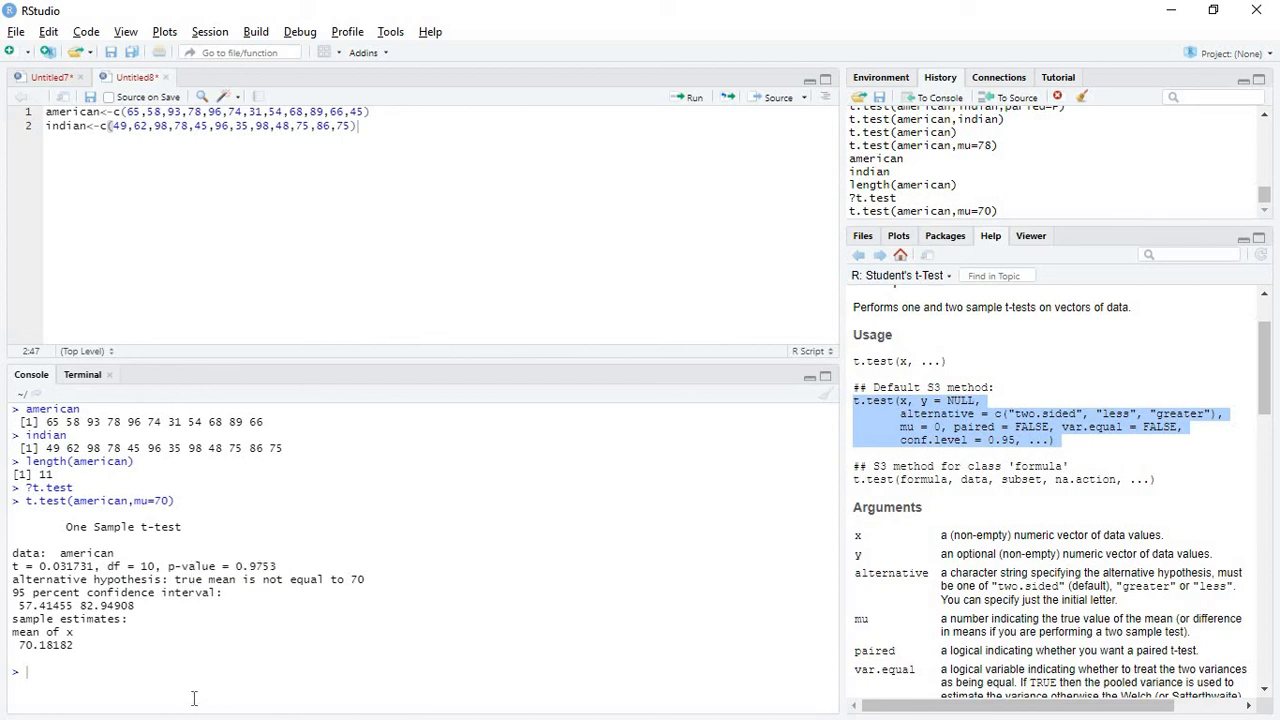
key(Up)
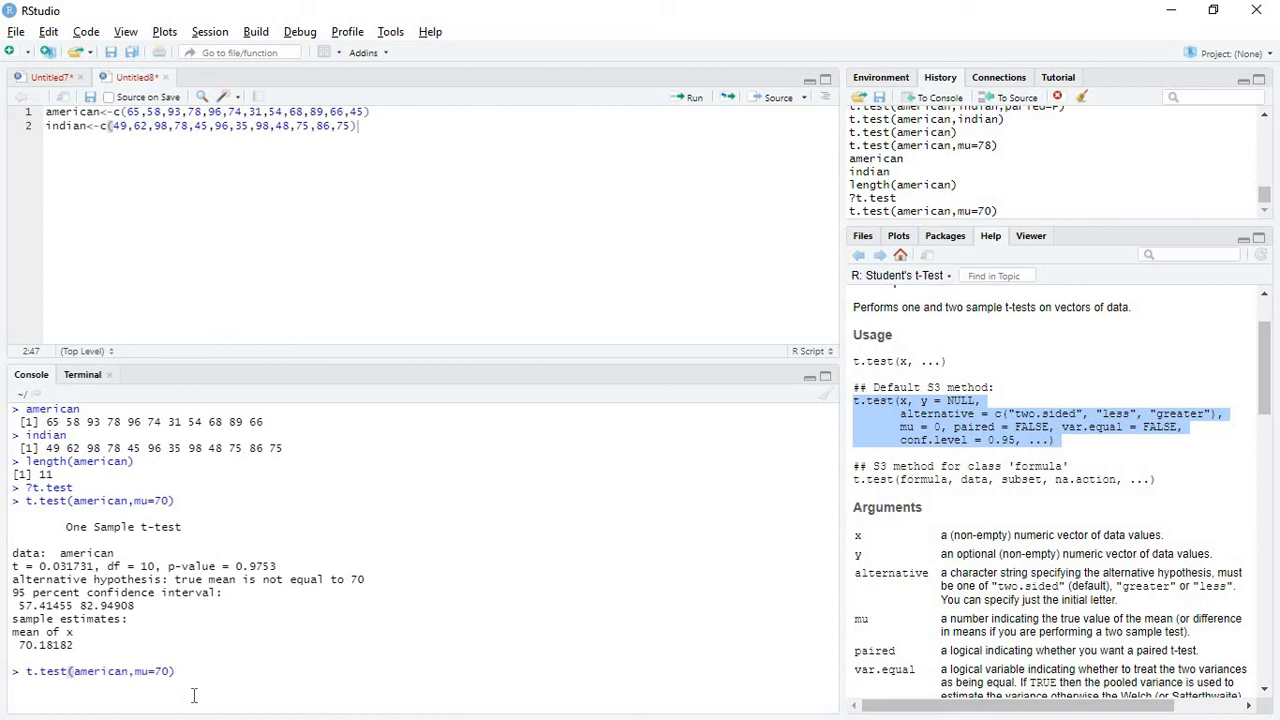
key(Left)
key(BackSpace)
key(BackSpace)
key(BackSpace)
key(BackSpace)
key(BackSpace)
text(indian,parie)
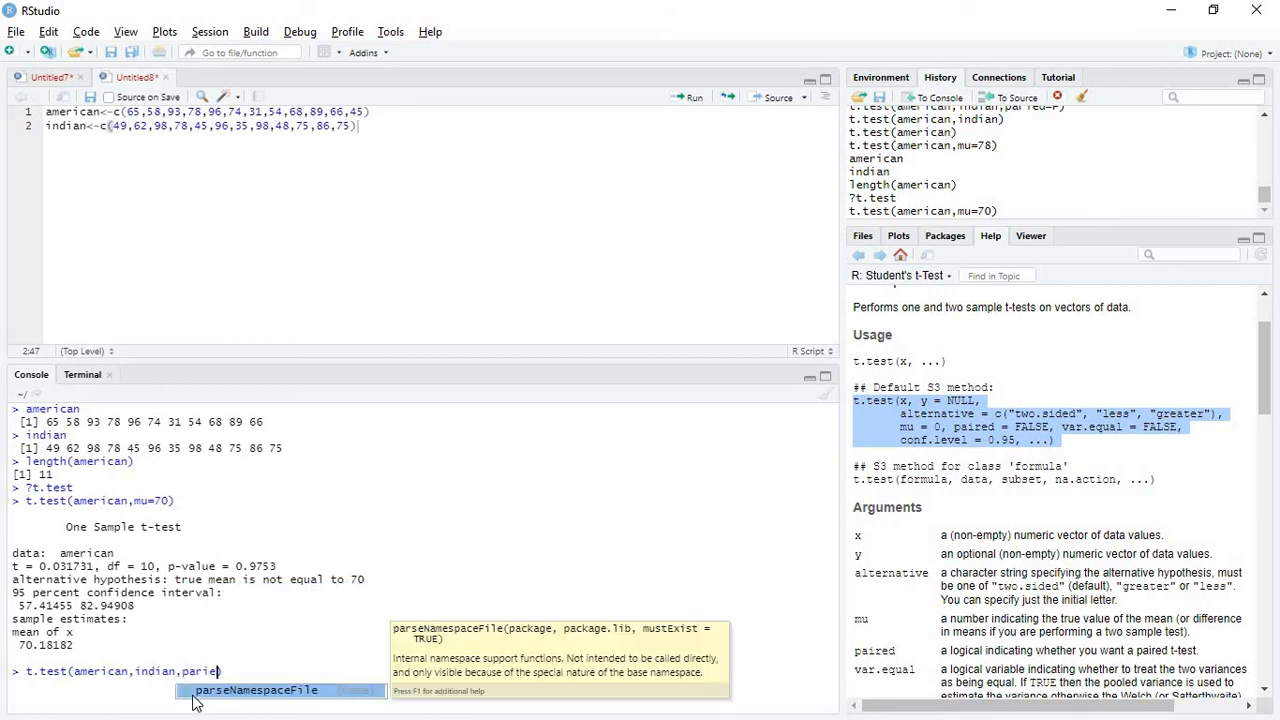
key(BackSpace)
key(BackSpace)
key(BackSpace)
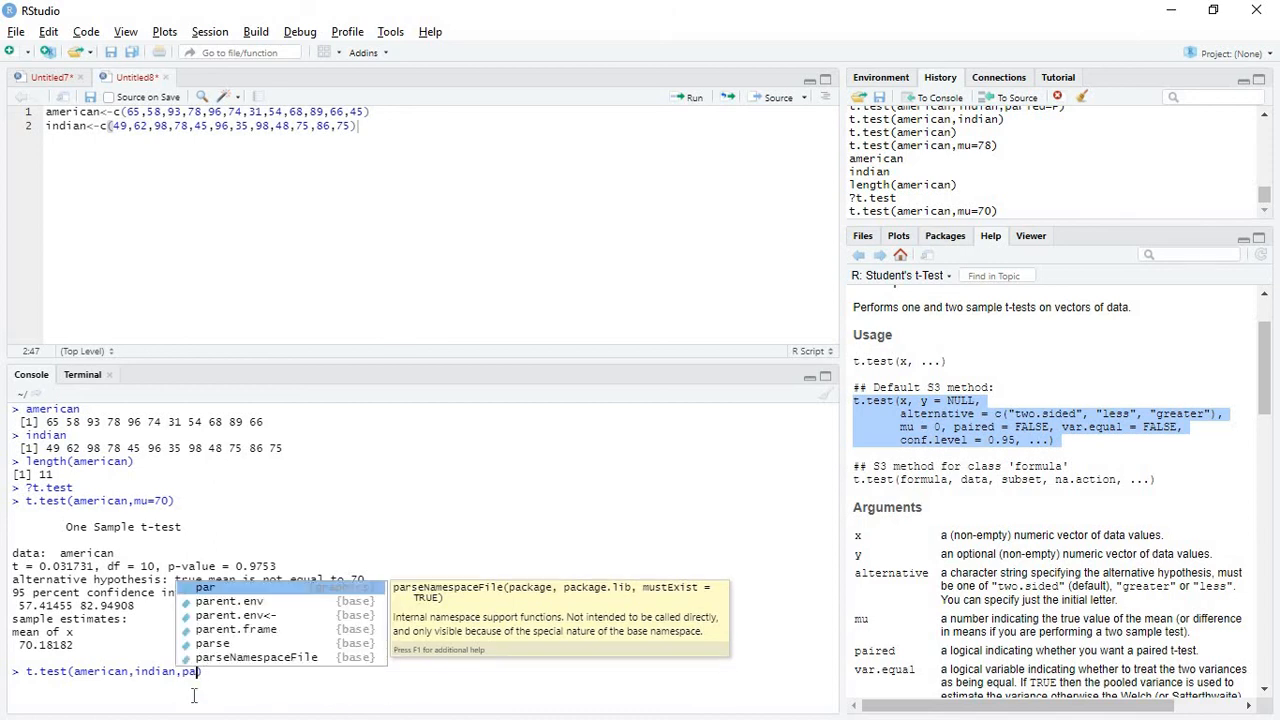
text(ired=)
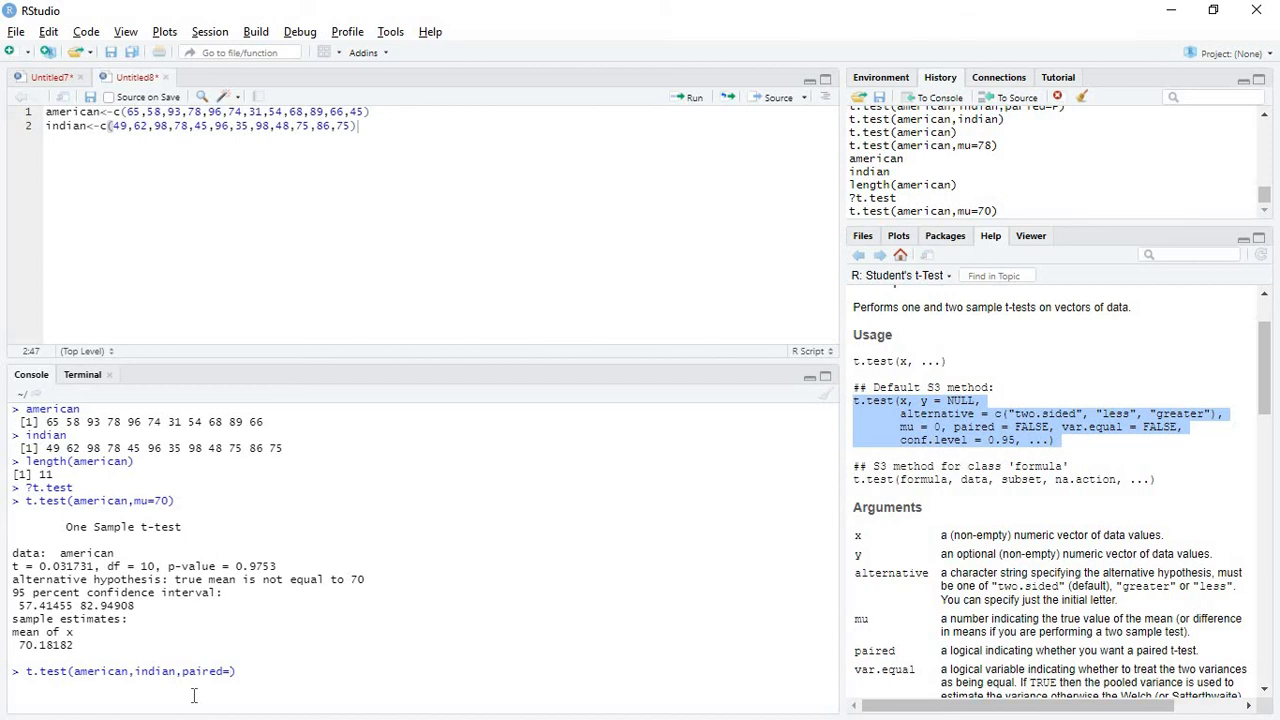
text(F)
key(Return)
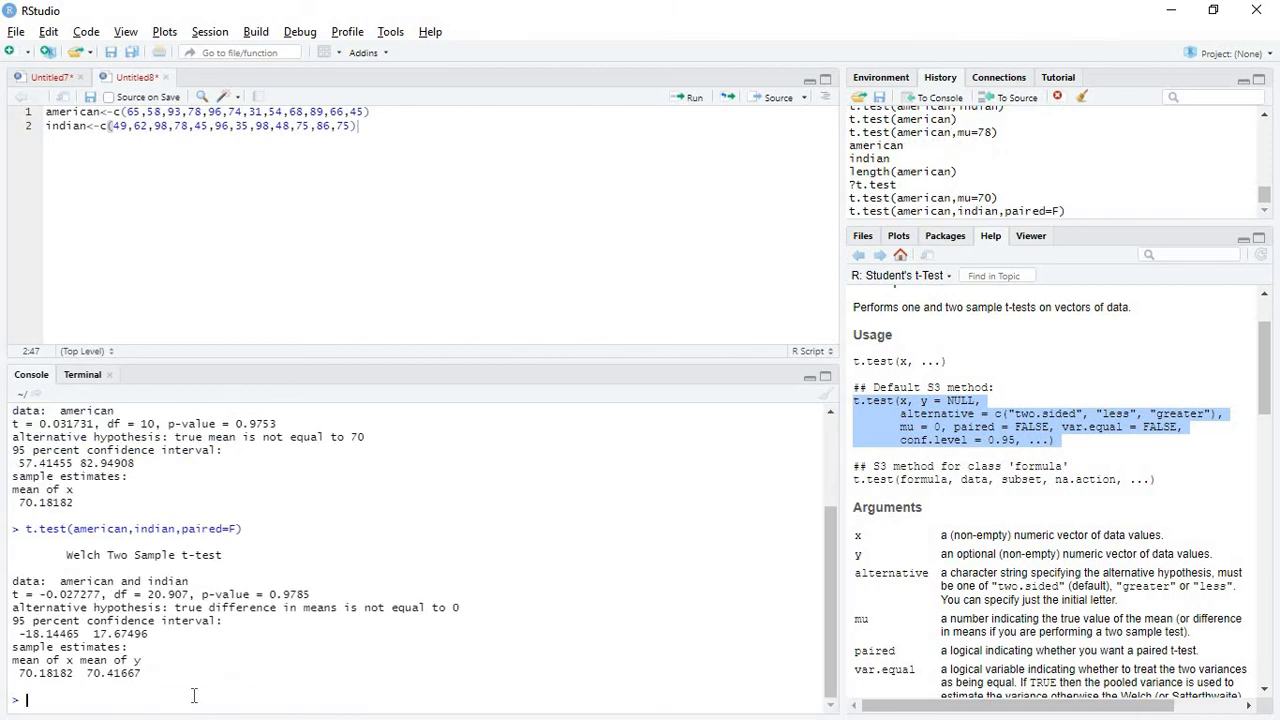
Try to run a paired t-test on the two vectors with t.test(american,indian,paired=T)
key(Up)
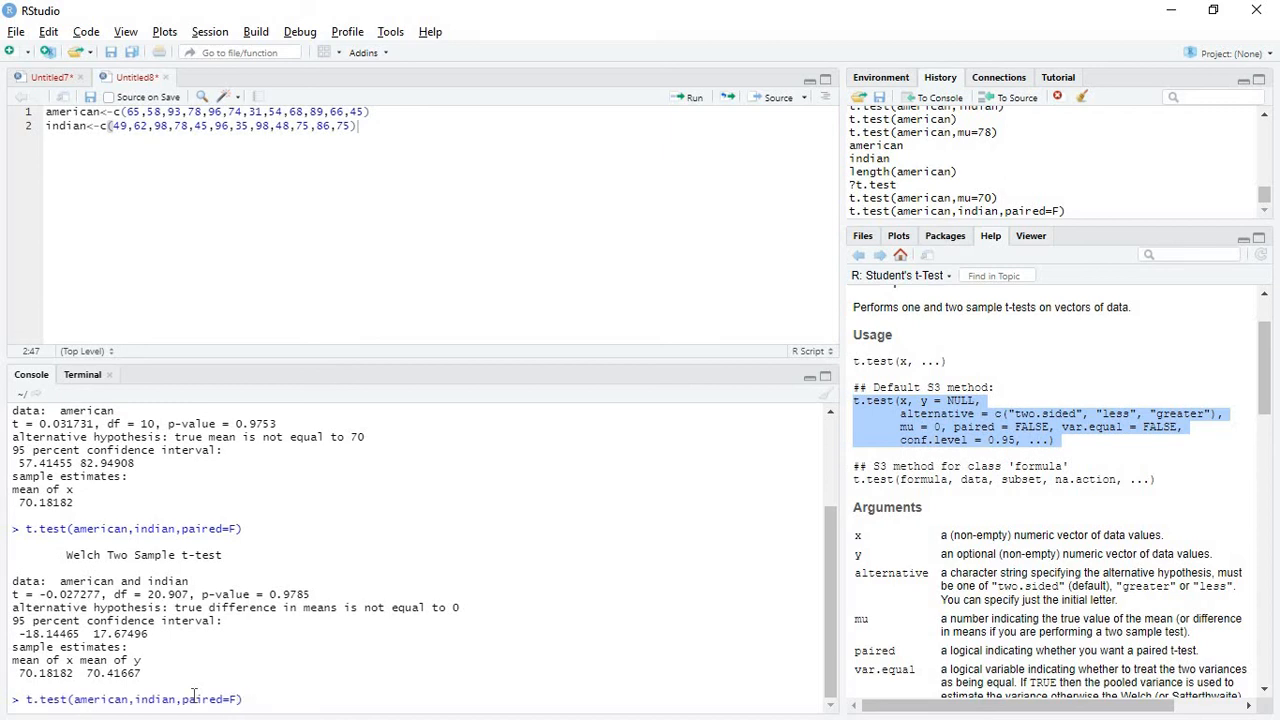
key(Left)
key(BackSpace)
text(T)
key(Return)
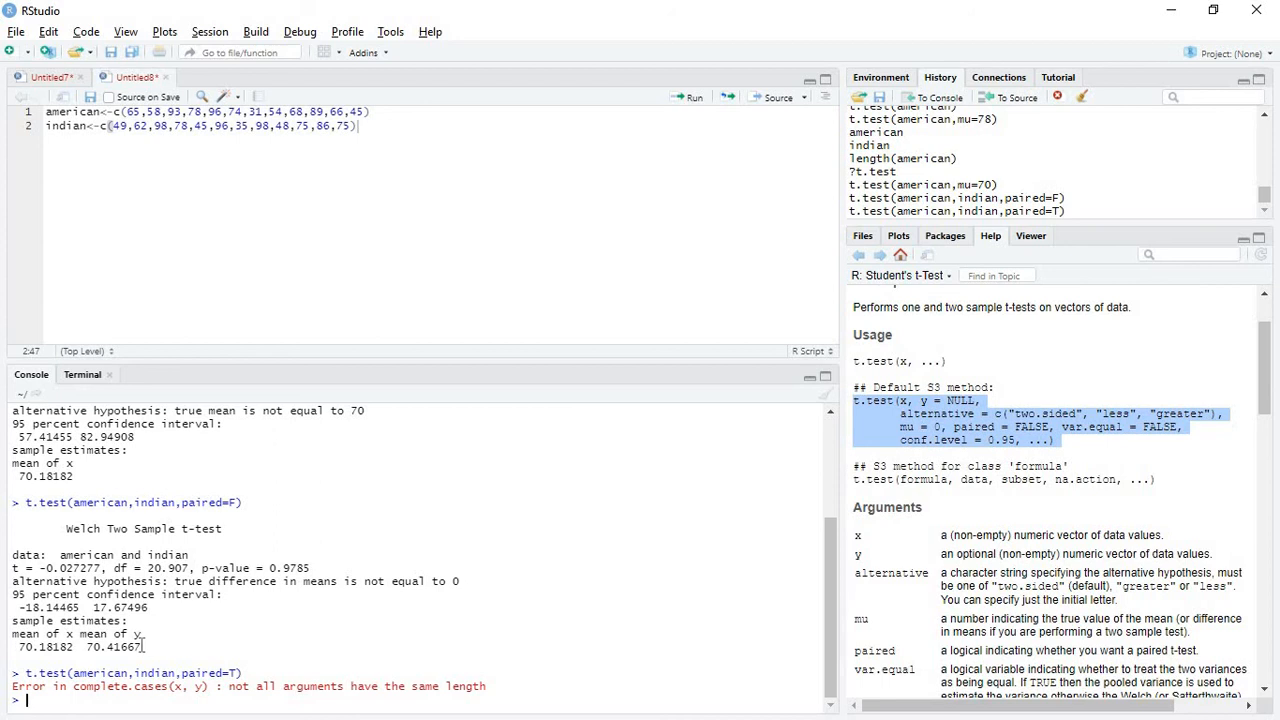
Examine the t statistic, p-value and sample means in the Welch two-sample t-test output
drag(13, 568, 155, 595)
click(155, 595)
drag(309, 568, 204, 560)
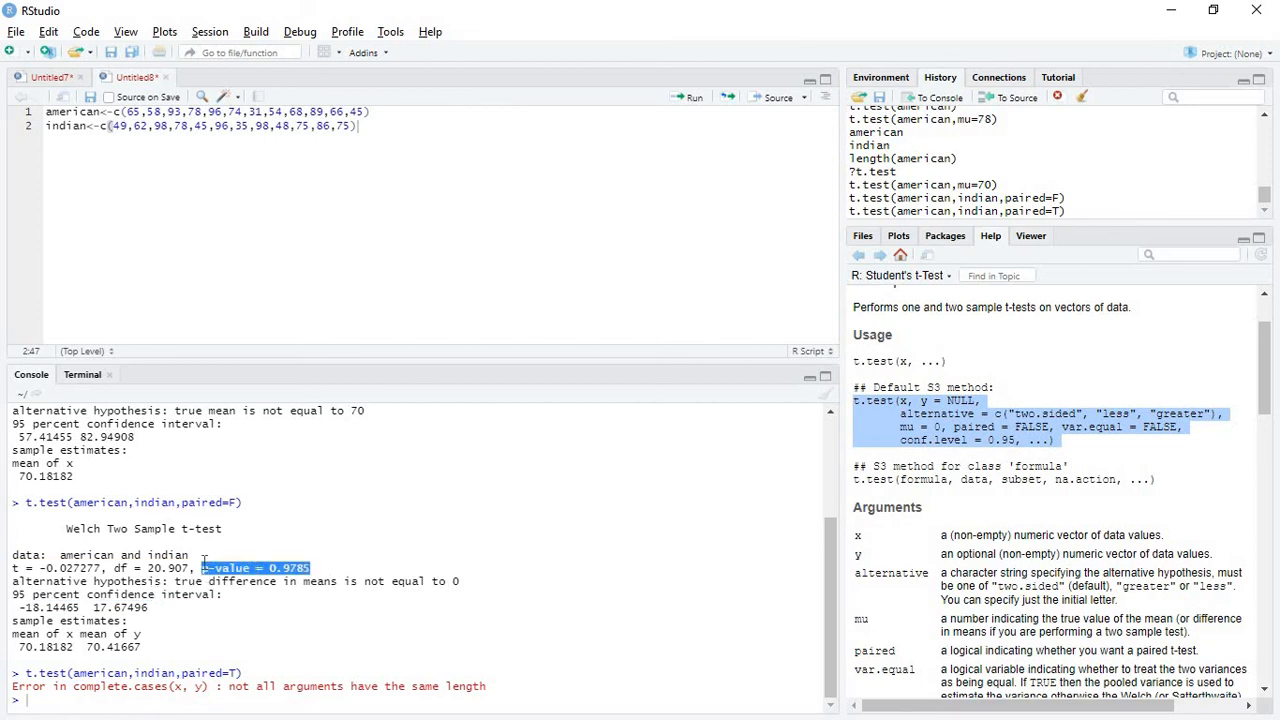
click(165, 640)
drag(162, 640, 136, 648)
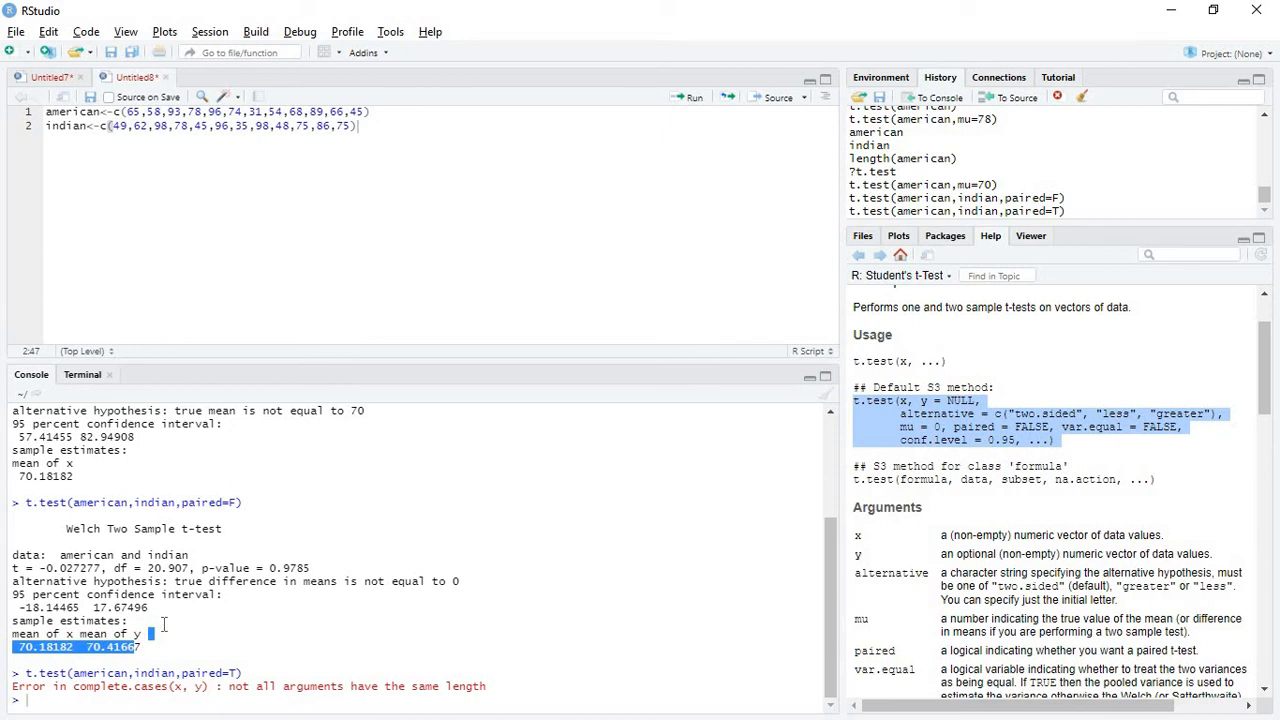
click(152, 630)
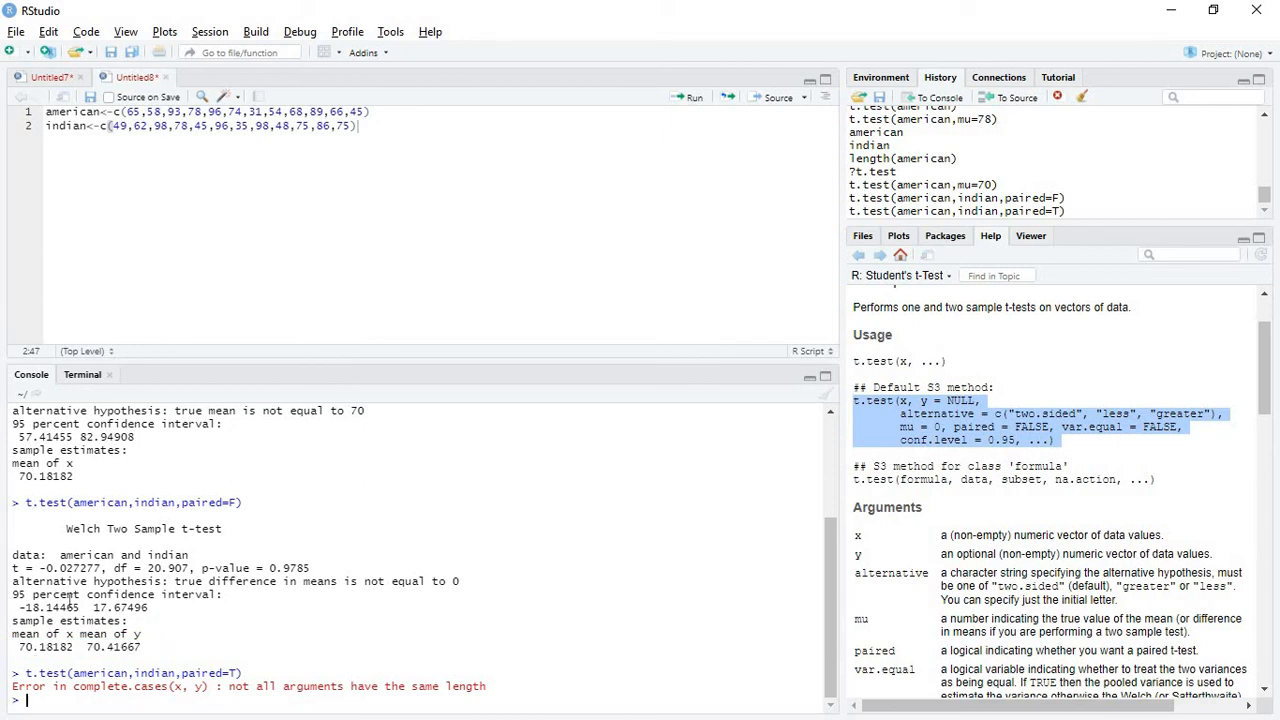
Switch to the presentation slideshow and go back to the Assumptions slide about data type
key(alt+Tab)
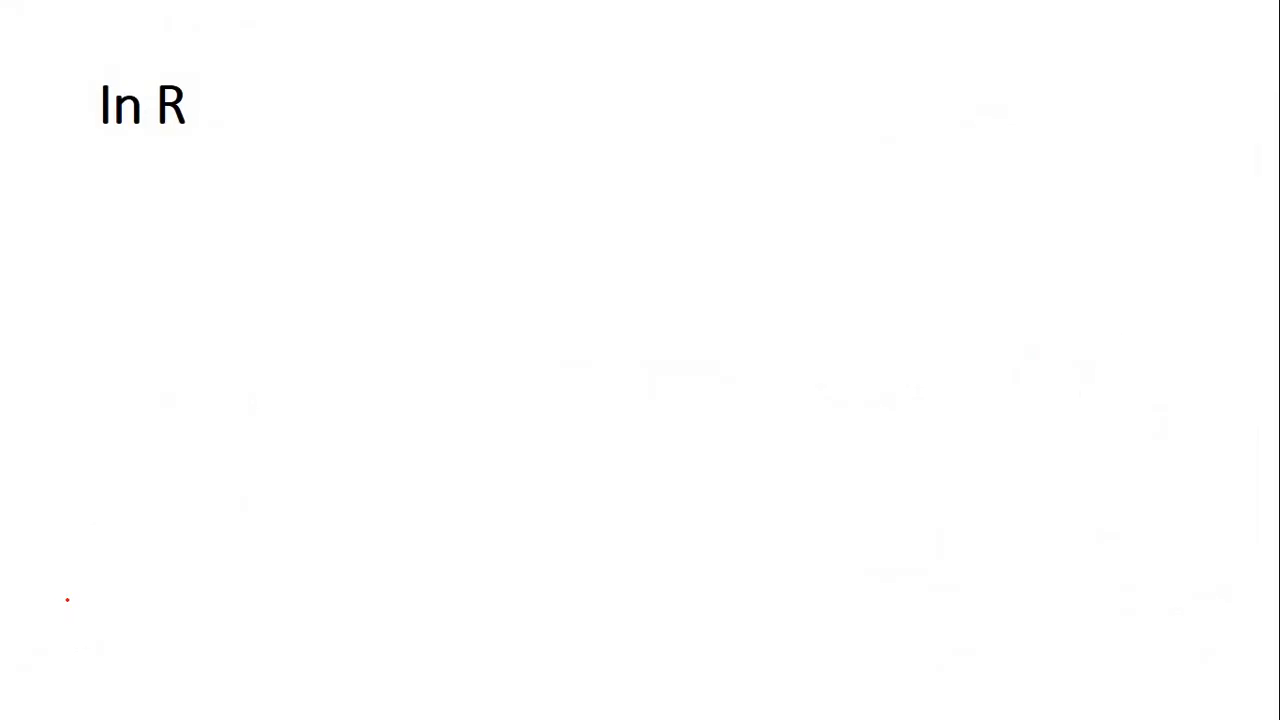
key(Left)
key(Left)
key(Left)
key(Left)
key(Left)
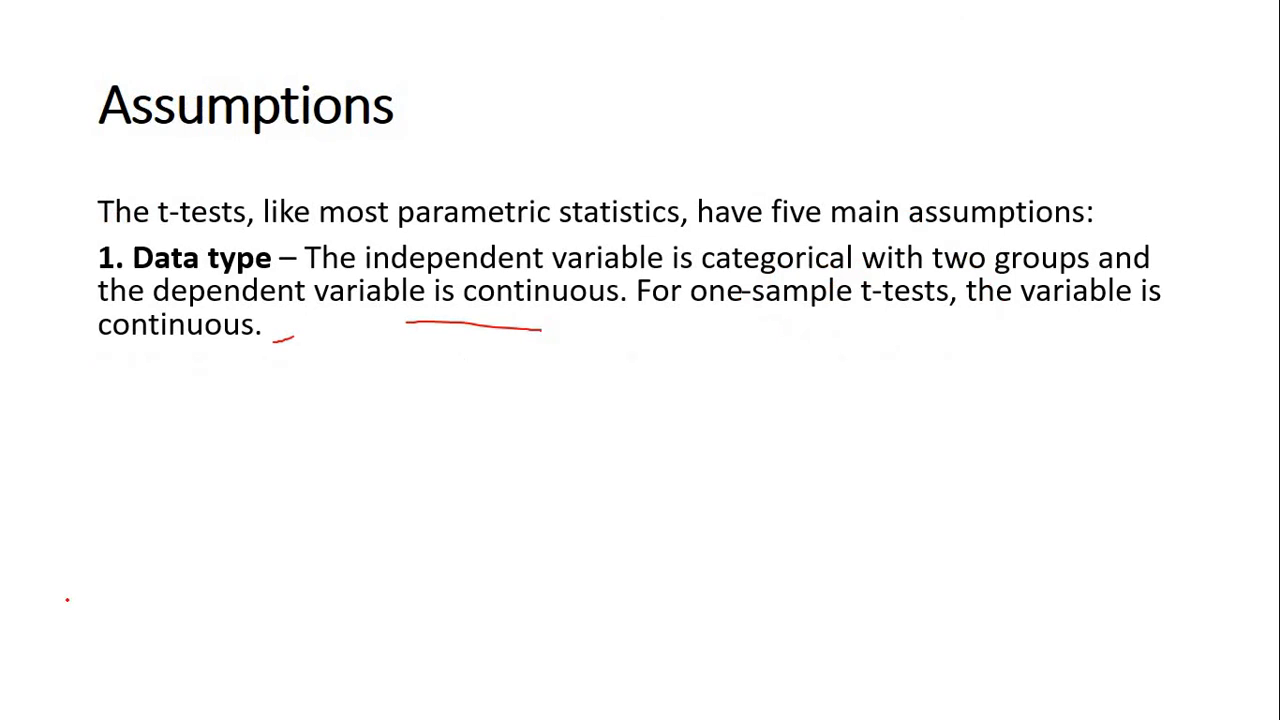